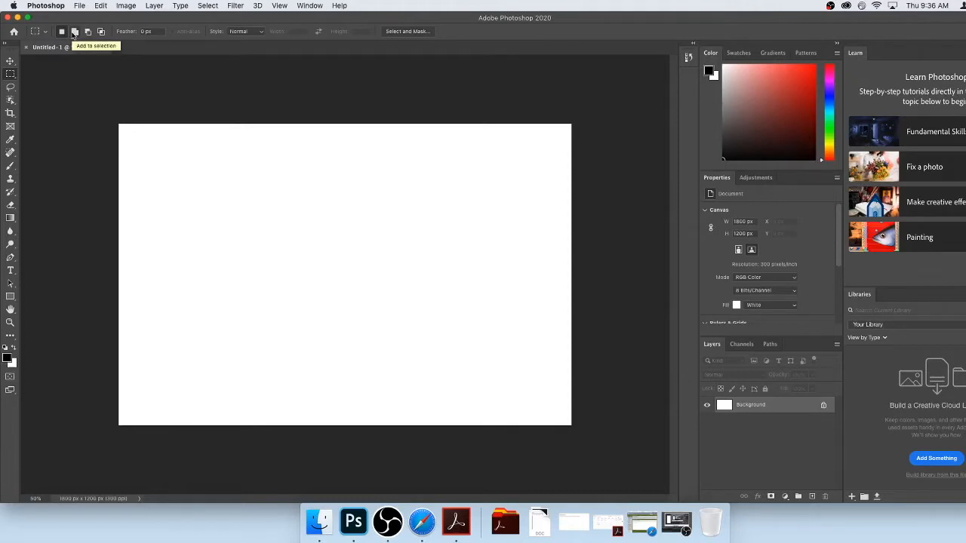
Step: Show the rulers around the document and set the ruler units to inches in the preferences
key("super+r")
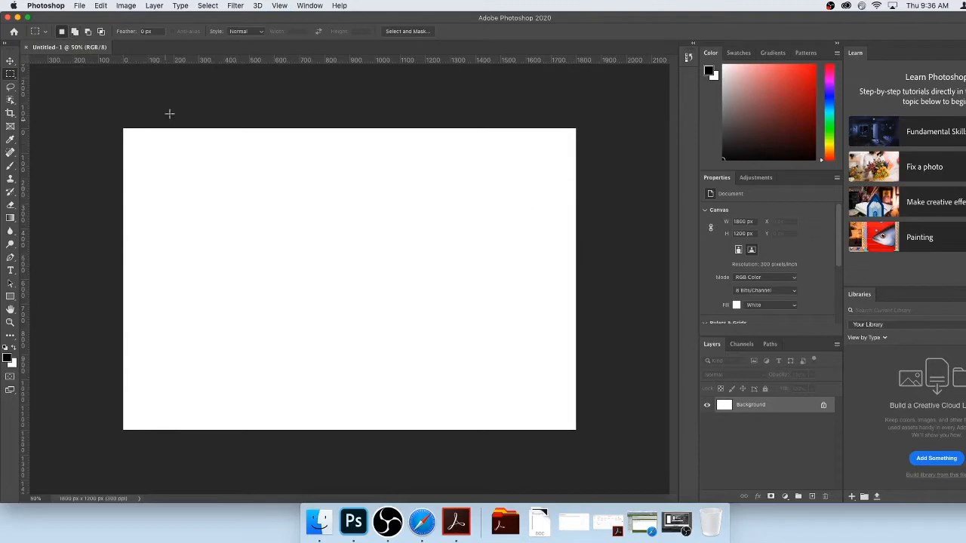
left_click(280, 6)
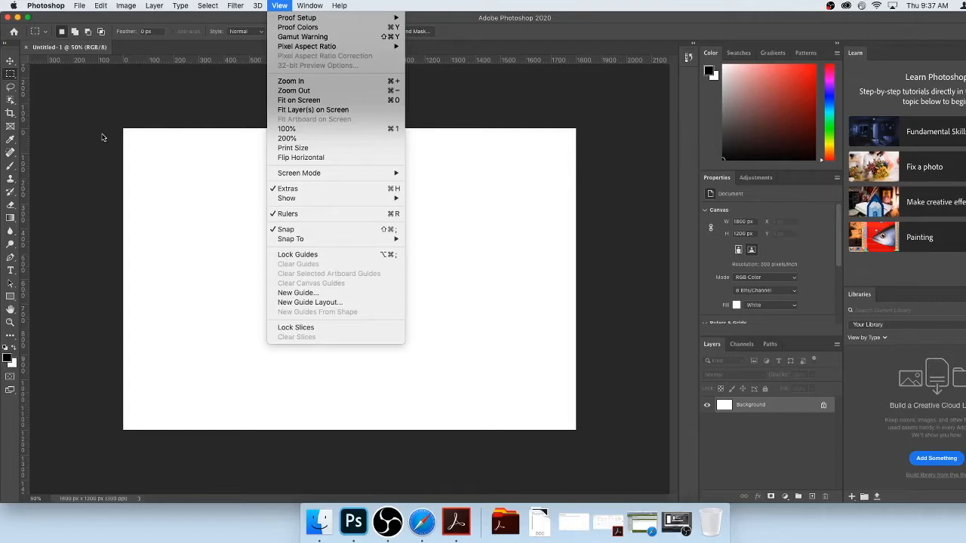
mouse_move(48, 7)
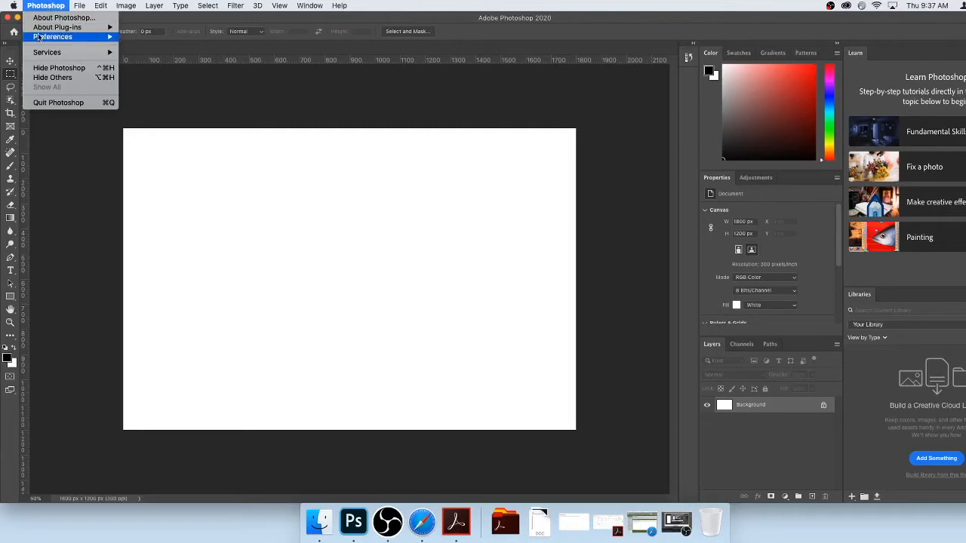
mouse_move(67, 36)
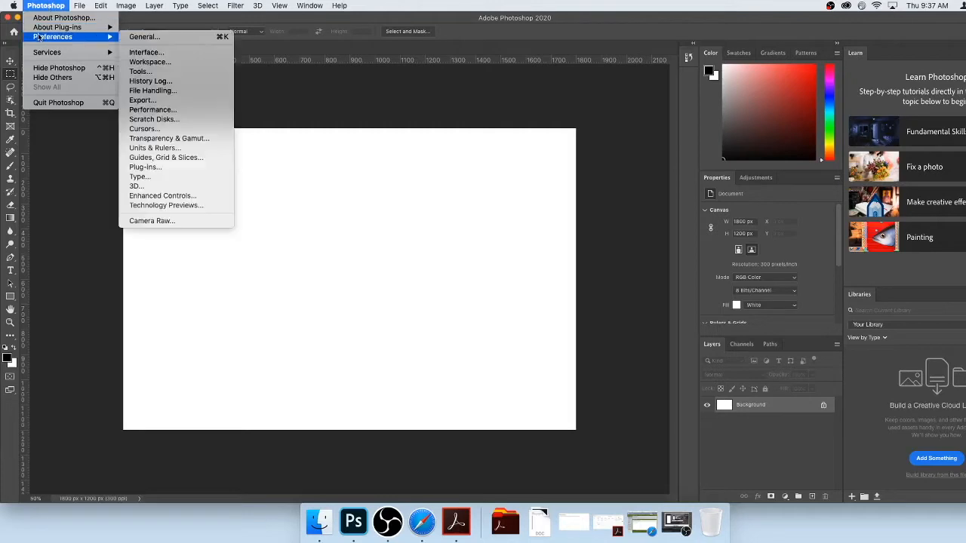
left_click(175, 149)
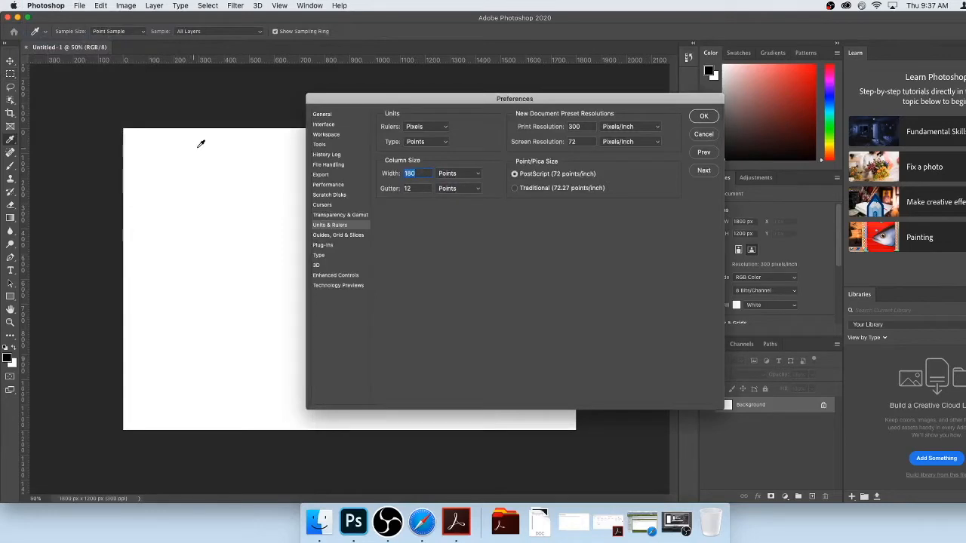
left_click(425, 127)
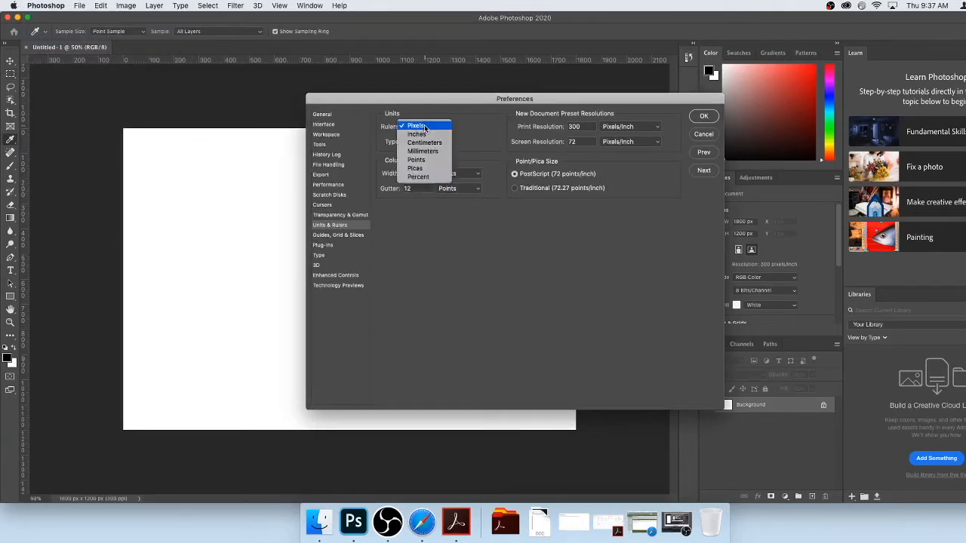
left_click(427, 135)
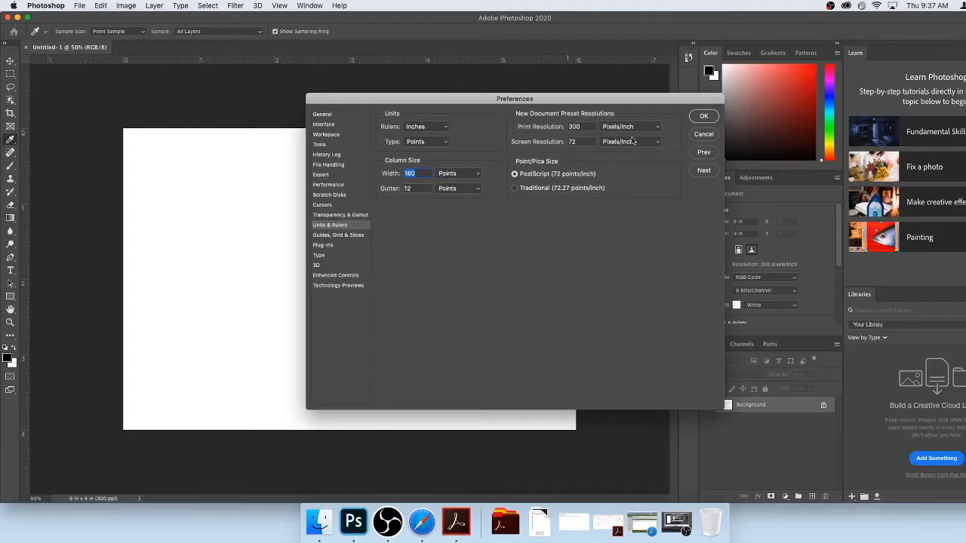
left_click(696, 117)
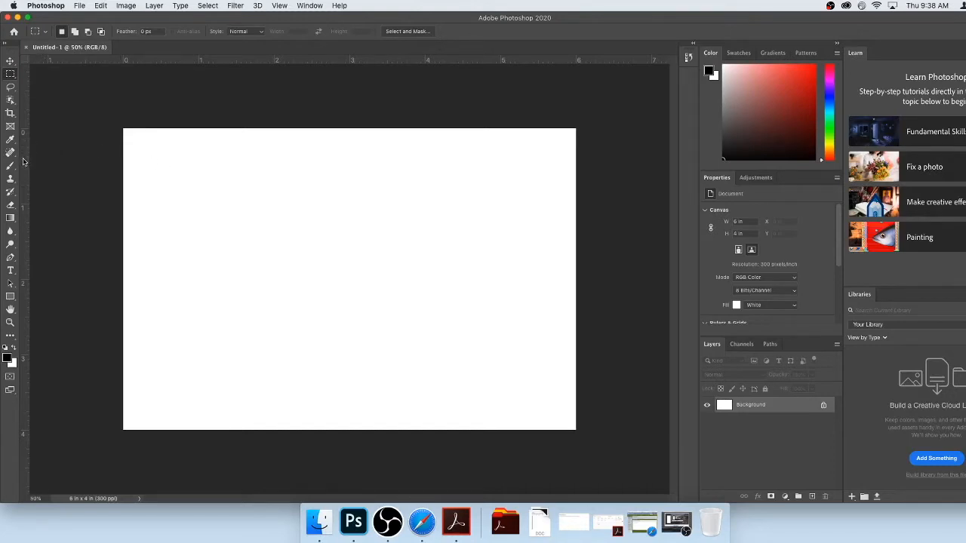
Step: Place a vertical guide at the 3 inch mark, halfway across the blank postcard canvas
left_click_drag(24, 162, 350, 182)
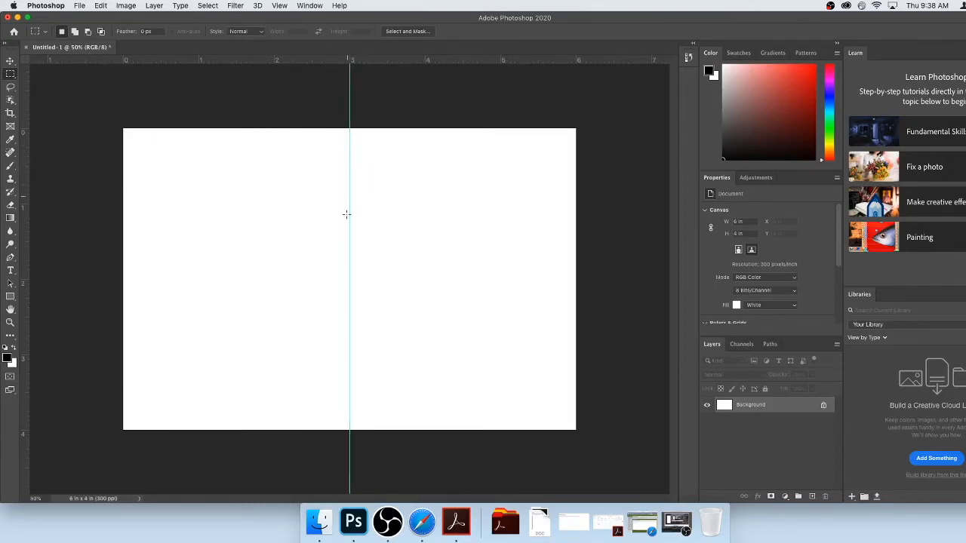
key("super+z")
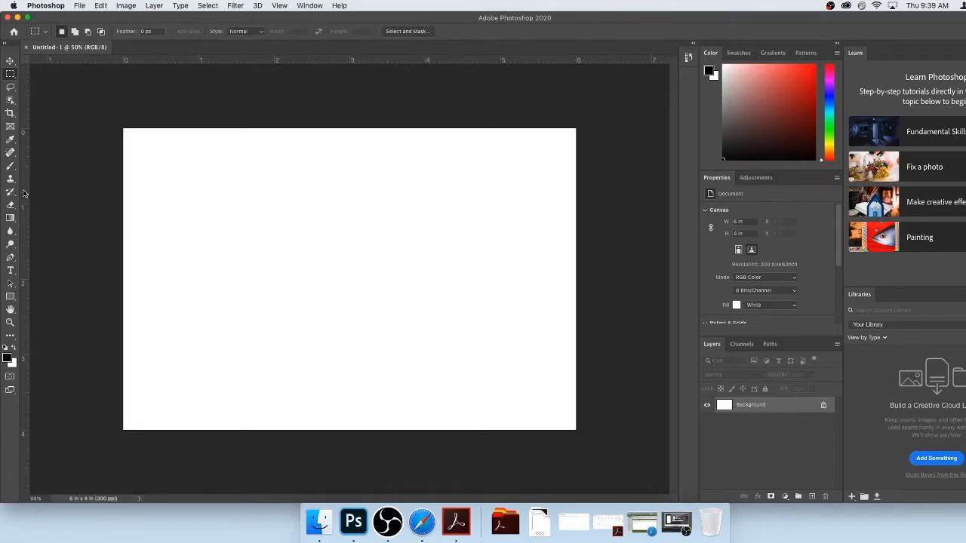
left_click_drag(23, 194, 348, 211)
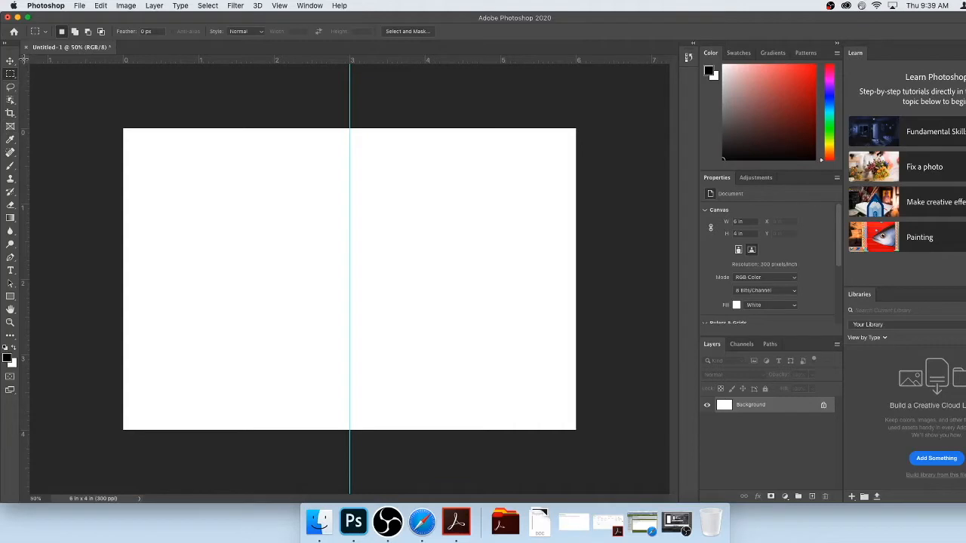
Step: Set the ruler origin to the canvas's bottom-left corner and place a horizontal guide about 2.75 inches above the bottom edge
left_click_drag(23, 58, 123, 430)
left_click_drag(252, 62, 257, 223)
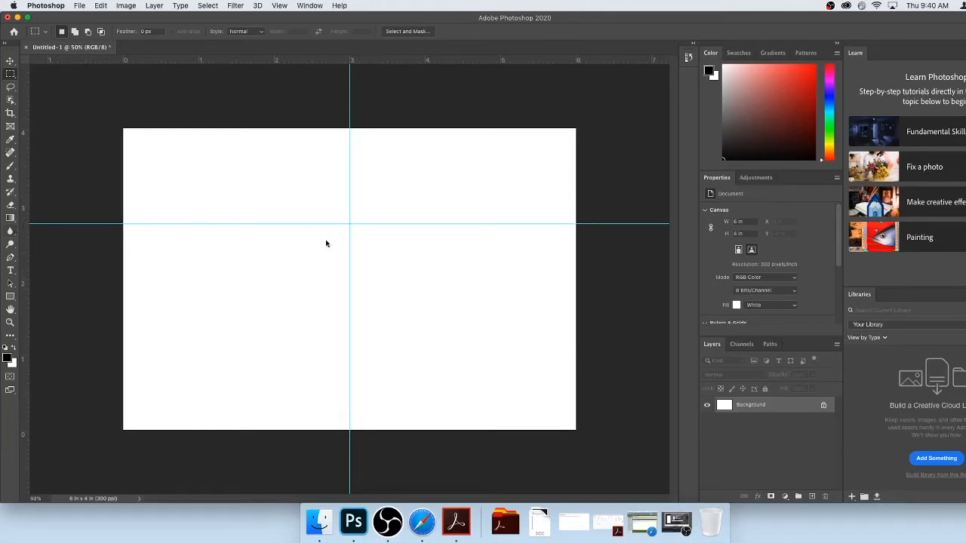
Step: Add the text "To:" in a small text box just below and right of where the two guides cross
key("t")
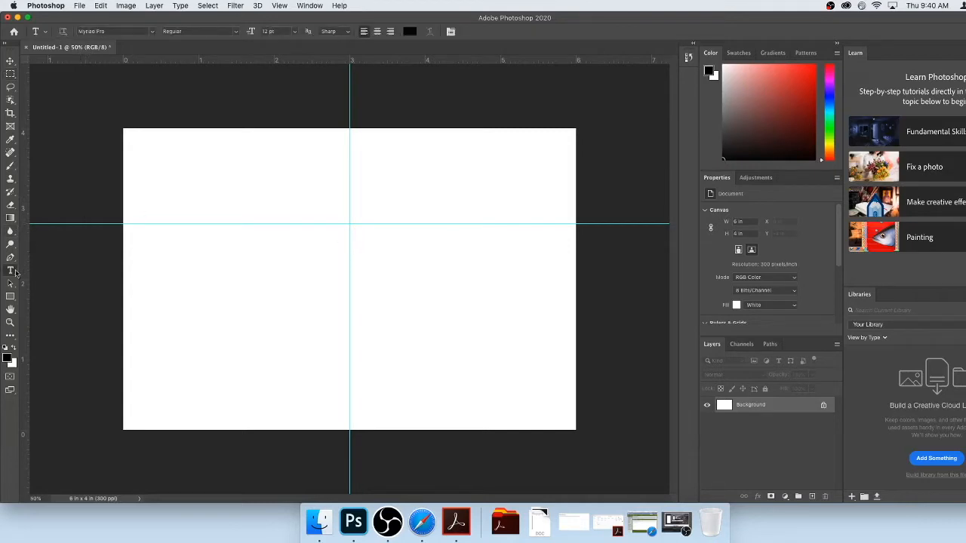
left_click_drag(358, 235, 400, 257)
type("to:")
key("BackSpace")
key("BackSpace")
key("BackSpace")
type("To:")
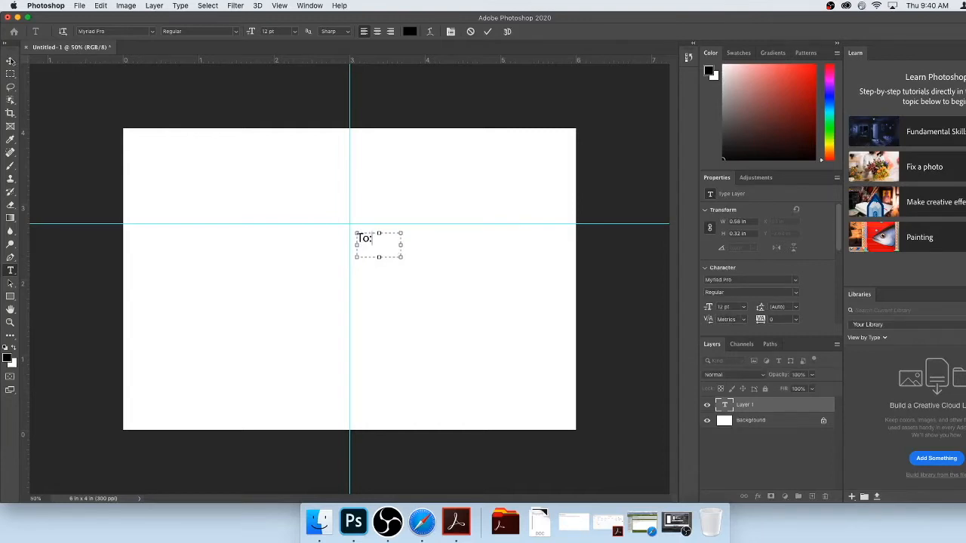
left_click(10, 60)
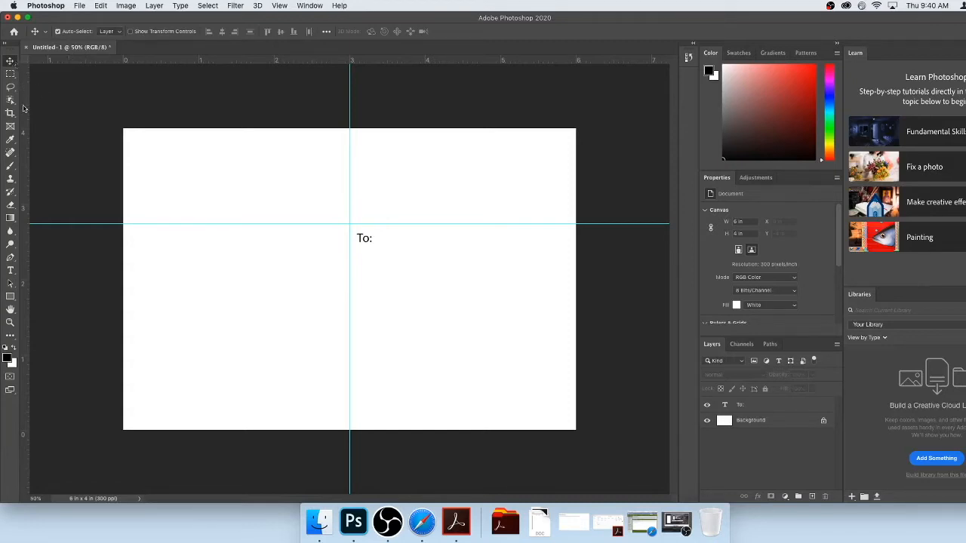
Step: Add a placeholder text box about 2.36 by 0.46 inches in the canvas's upper-left area, with the text at 8 pt
key("t")
left_click_drag(136, 142, 313, 177)
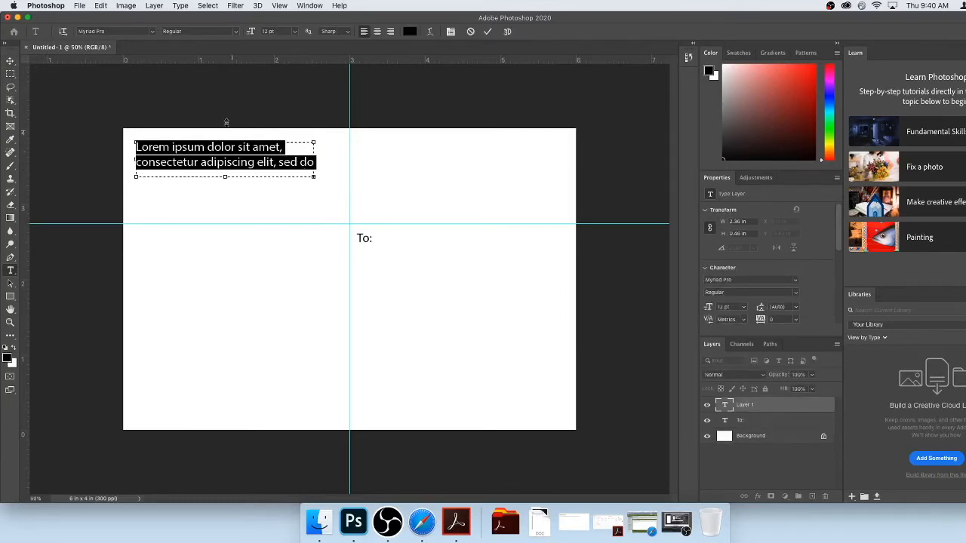
left_click(294, 33)
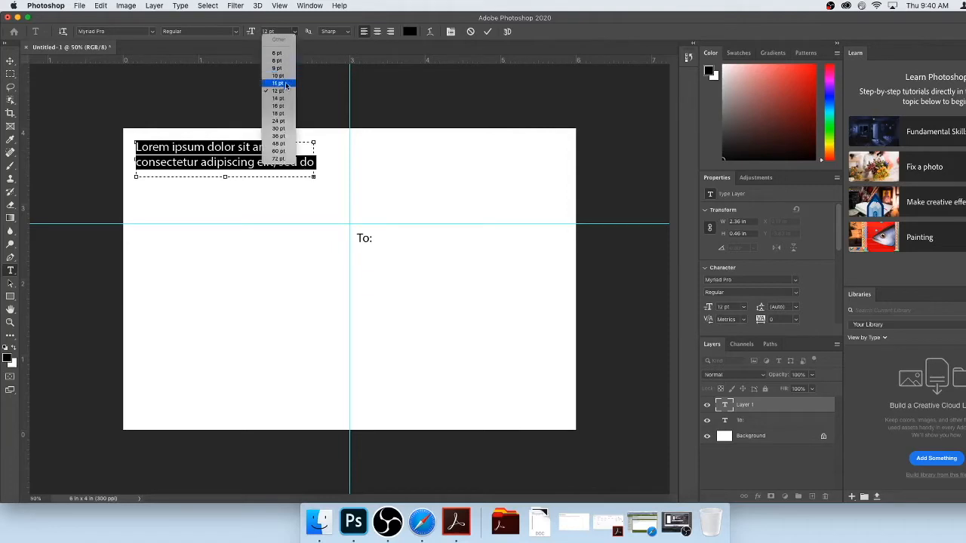
left_click(283, 63)
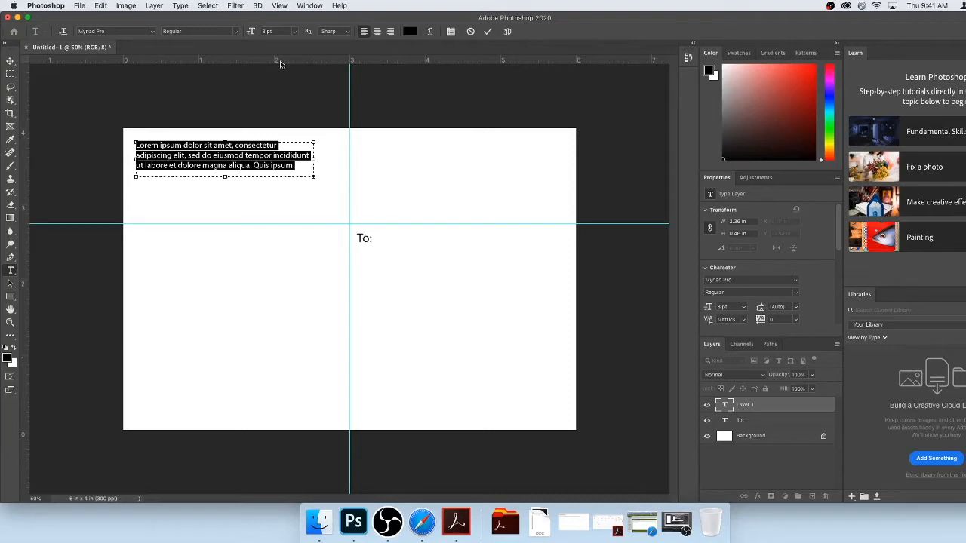
left_click(225, 166)
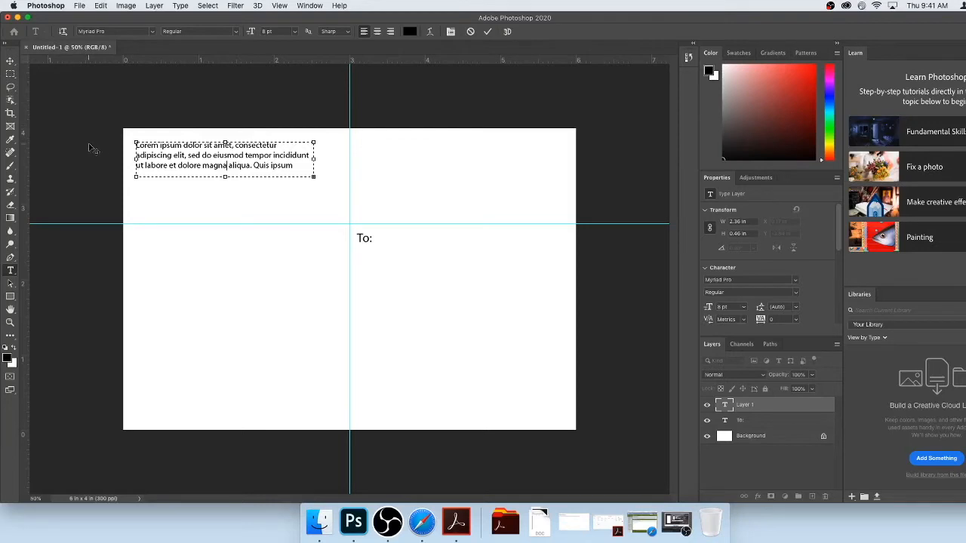
left_click(295, 96)
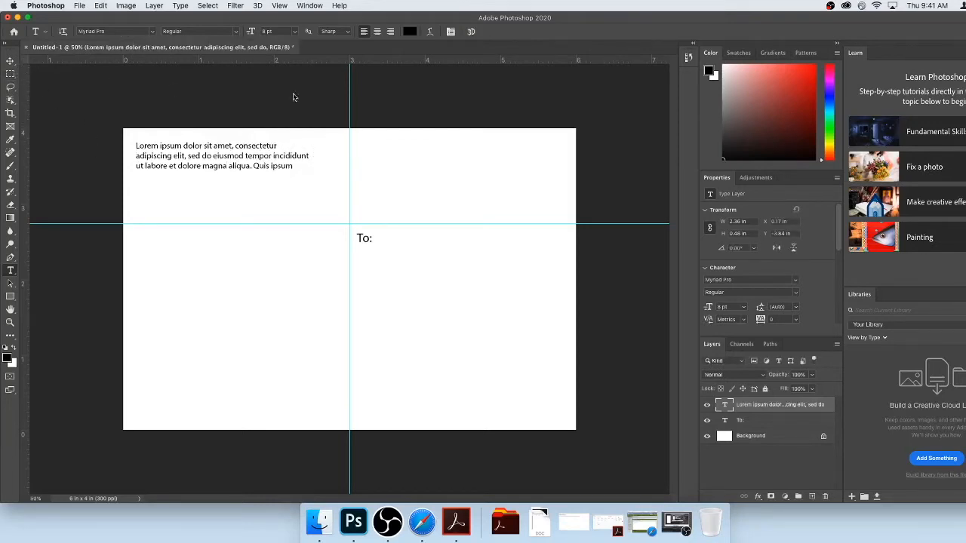
Step: Set the ruler origin to the canvas's top-right corner and place a vertical guide about 1.25 inches from the right edge
left_click_drag(25, 62, 576, 128)
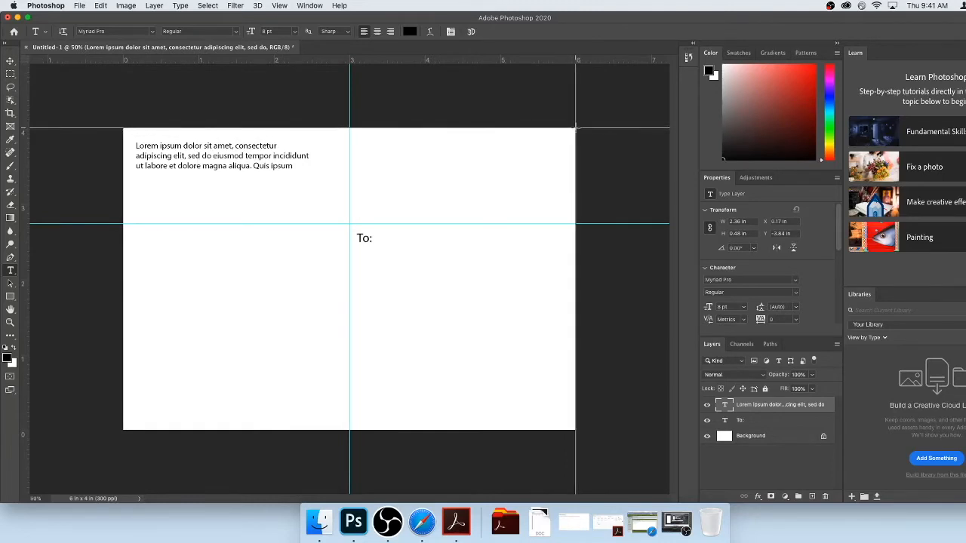
left_click_drag(576, 128, 576, 128)
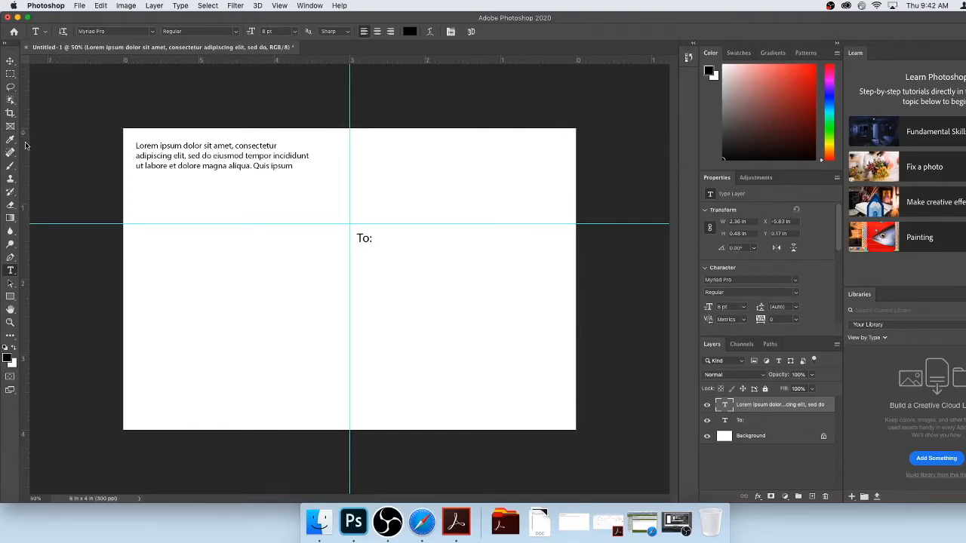
left_click_drag(25, 145, 483, 171)
left_click_drag(477, 59, 436, 59)
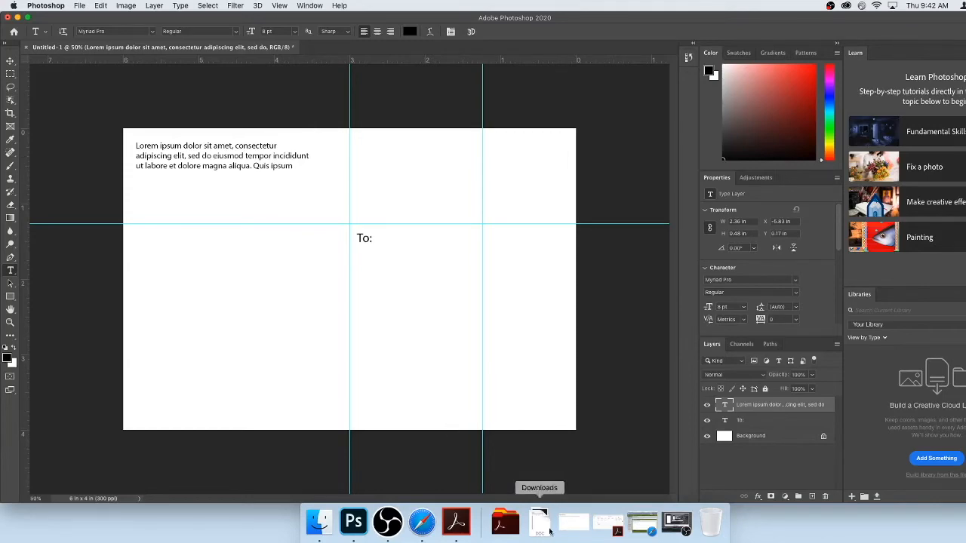
Step: Open Firefox, go to google.com and search for "post card back"
left_click(505, 521)
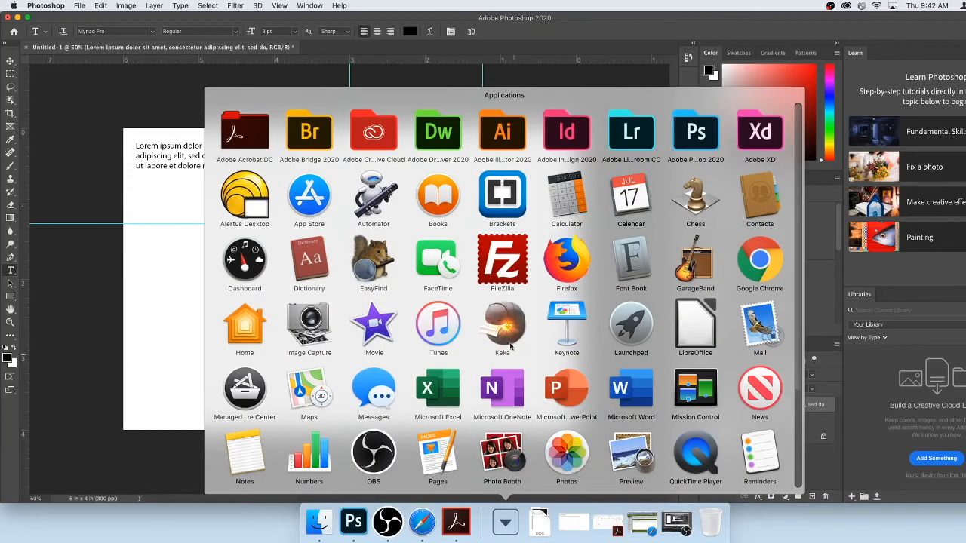
left_click(572, 266)
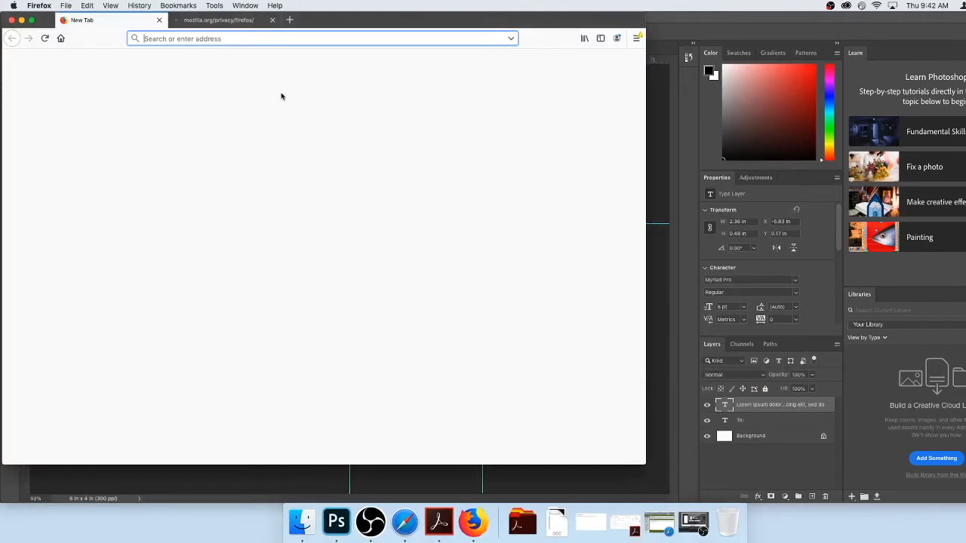
type("google.com")
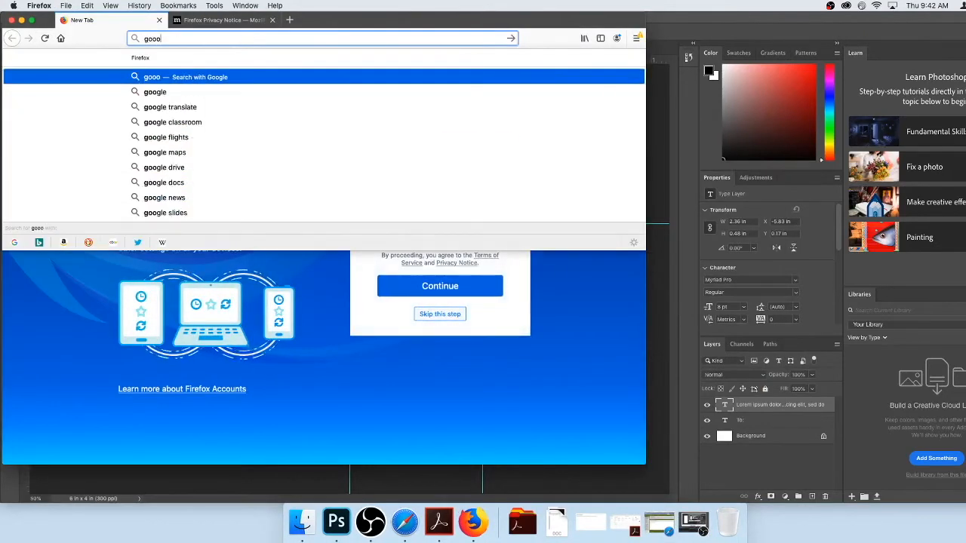
key("Return")
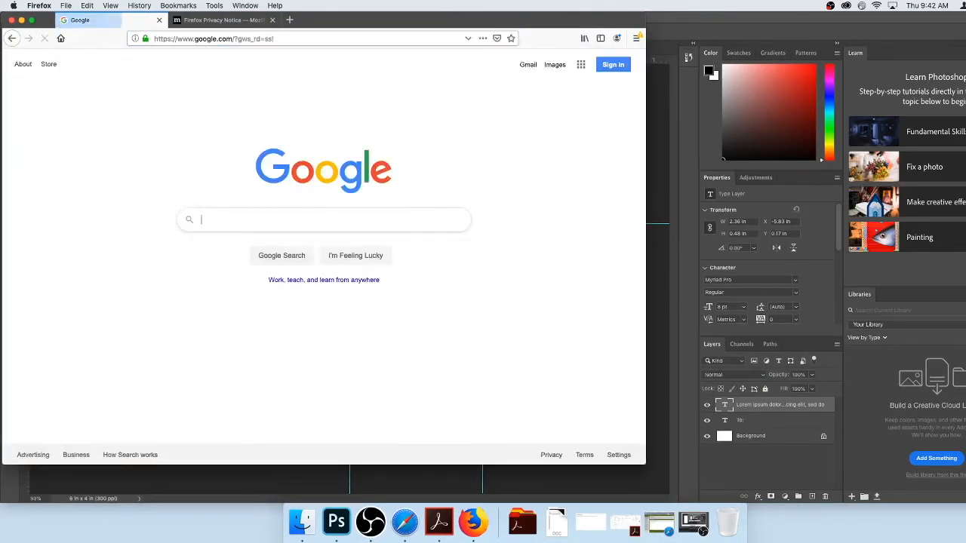
type("post card back")
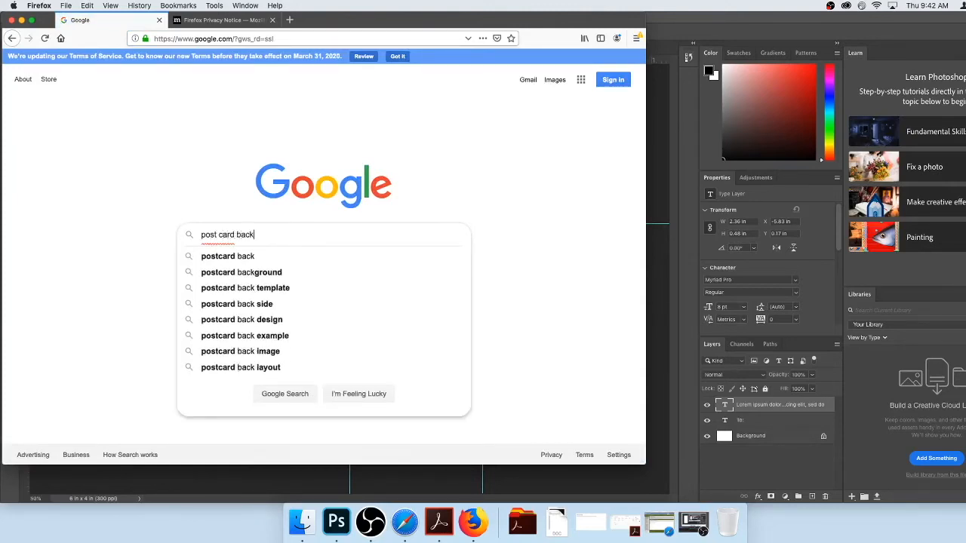
key("Return")
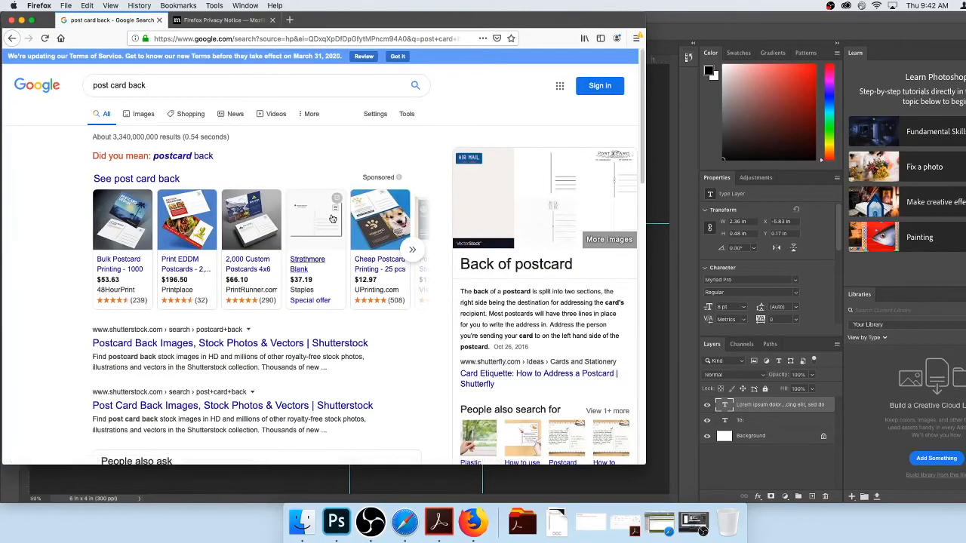
Step: Switch to the image results and examine postcard back layouts, enlarging the Shutterstock example with address lines and a stamp box
left_click(144, 114)
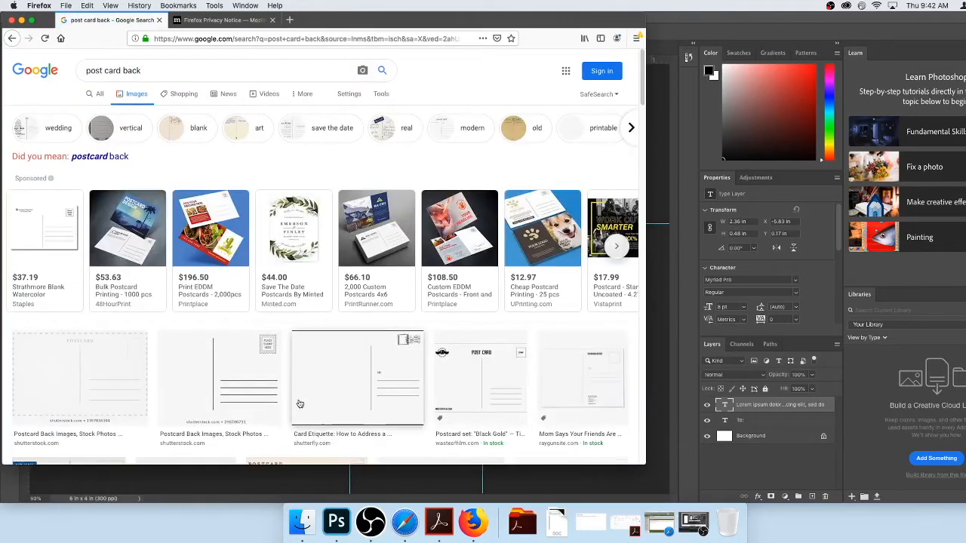
left_click(226, 374)
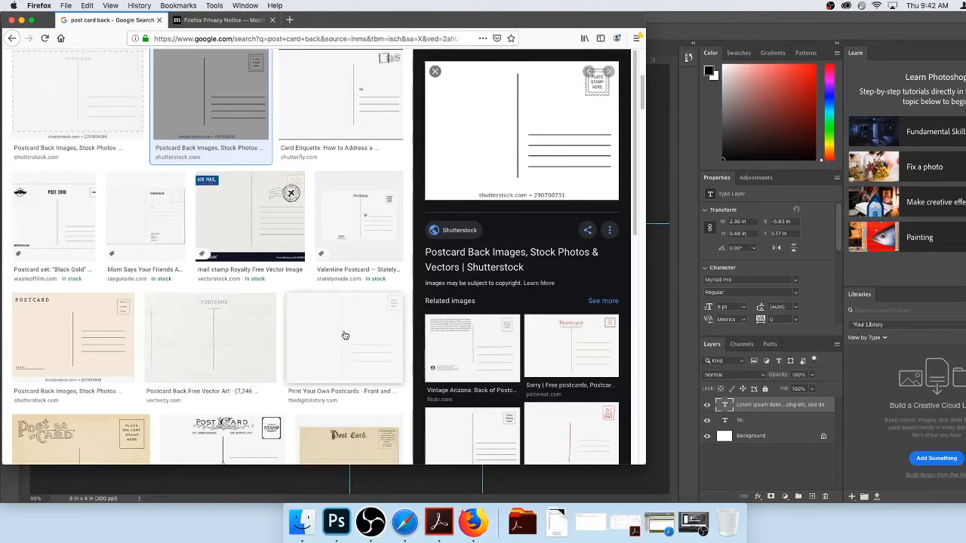
scroll(341, 335, "down", 3)
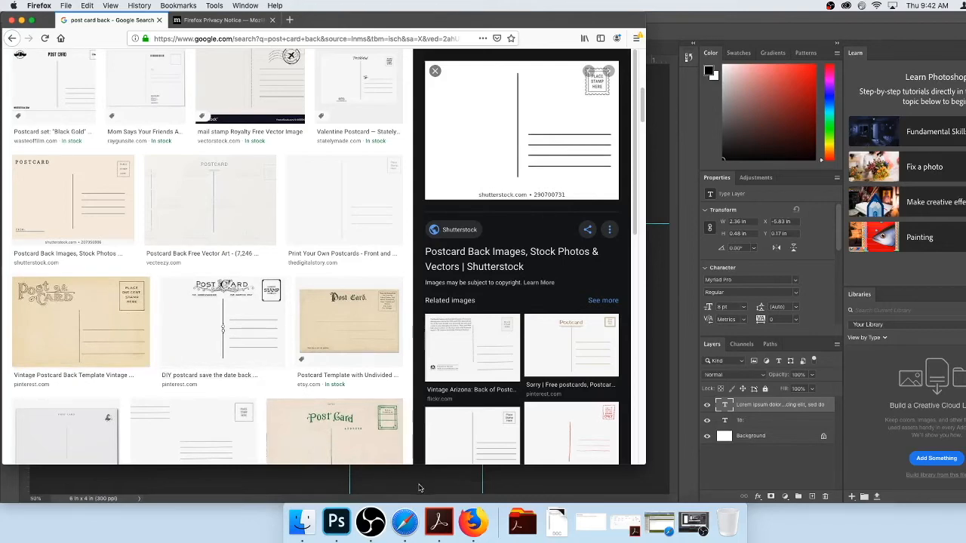
scroll(218, 113, "up", 10)
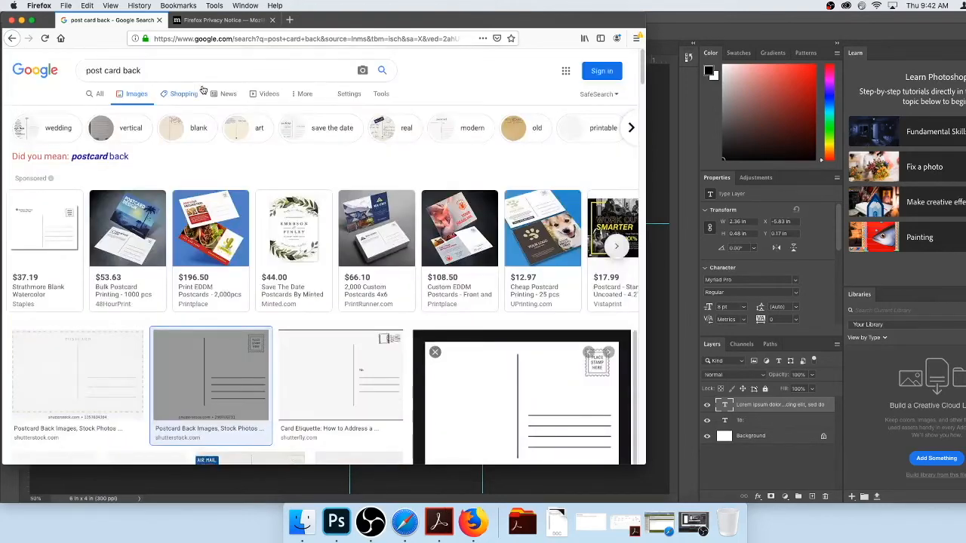
Step: Search Google for "stamp measurement" and switch from image results to all results to read the stamp dimensions
triple_click(173, 72)
type("sta")
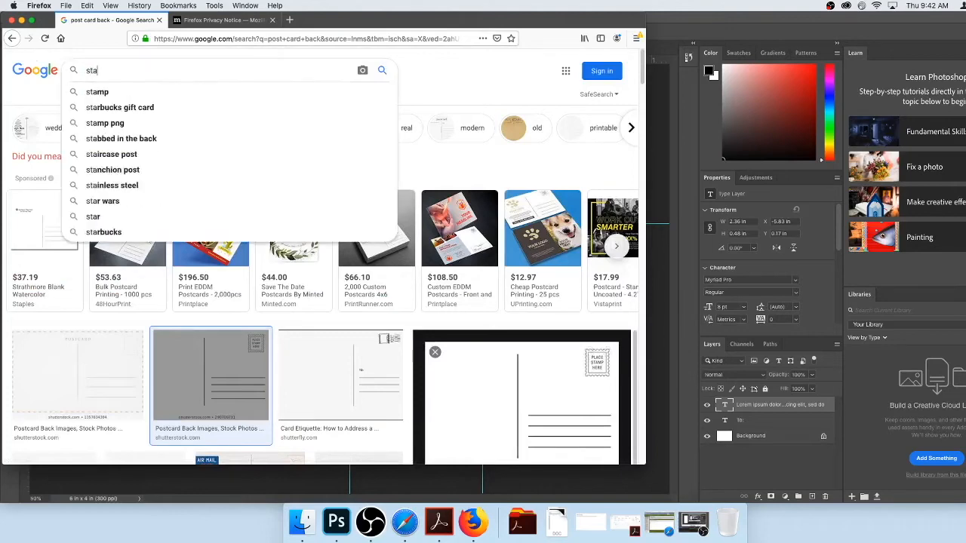
type("mp measurement")
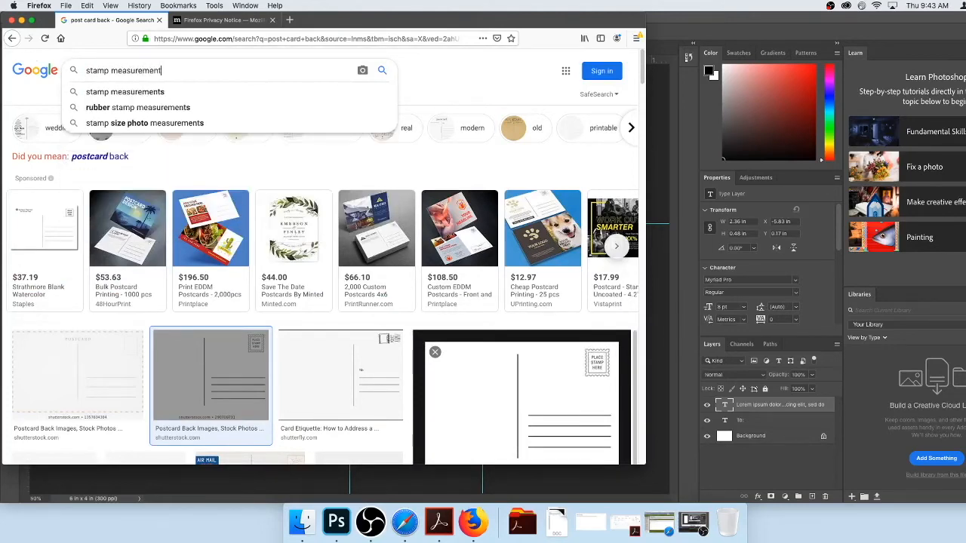
key("Return")
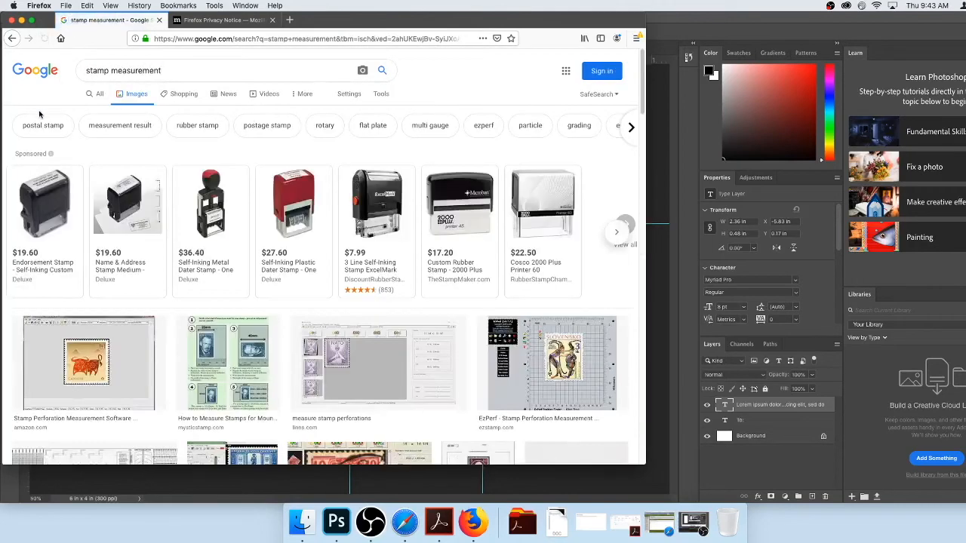
left_click(92, 97)
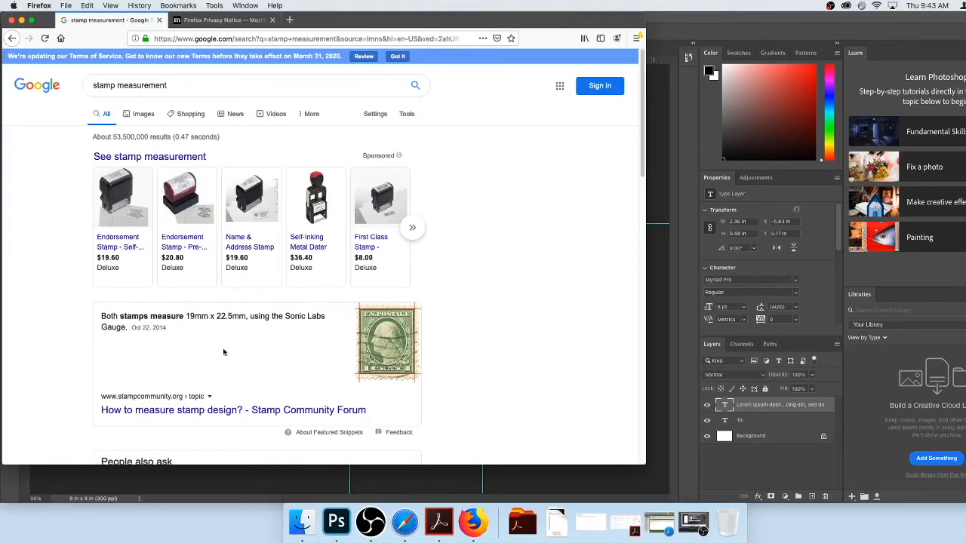
Step: Return to Photoshop and create a 19 mm by 22.5 mm rectangle with the Rectangle tool, rechecking the stamp size in Firefox
left_click(262, 482)
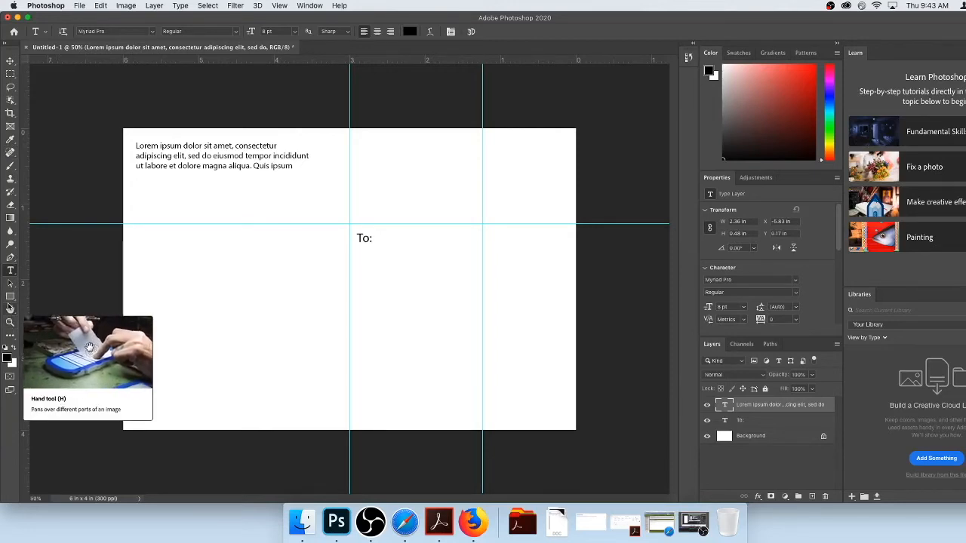
left_click(10, 298)
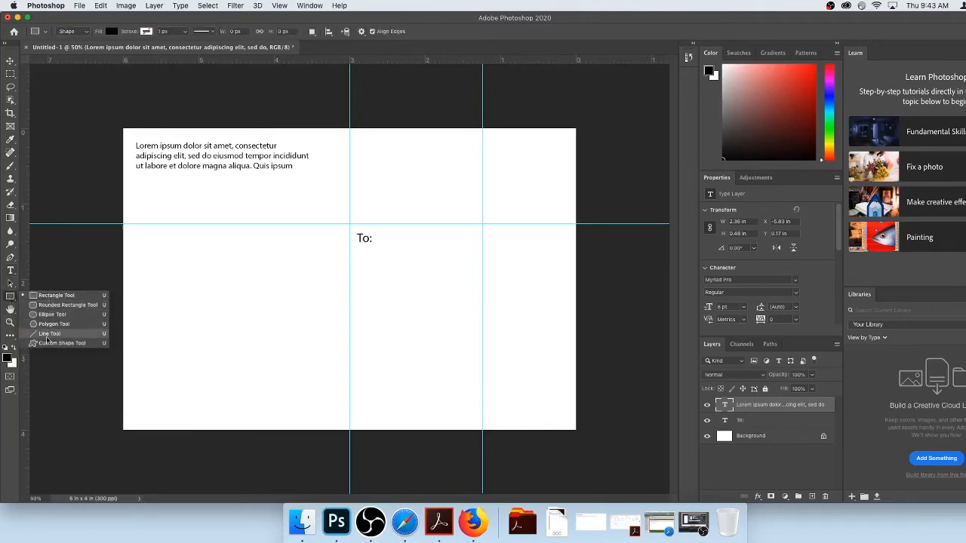
left_click(43, 296)
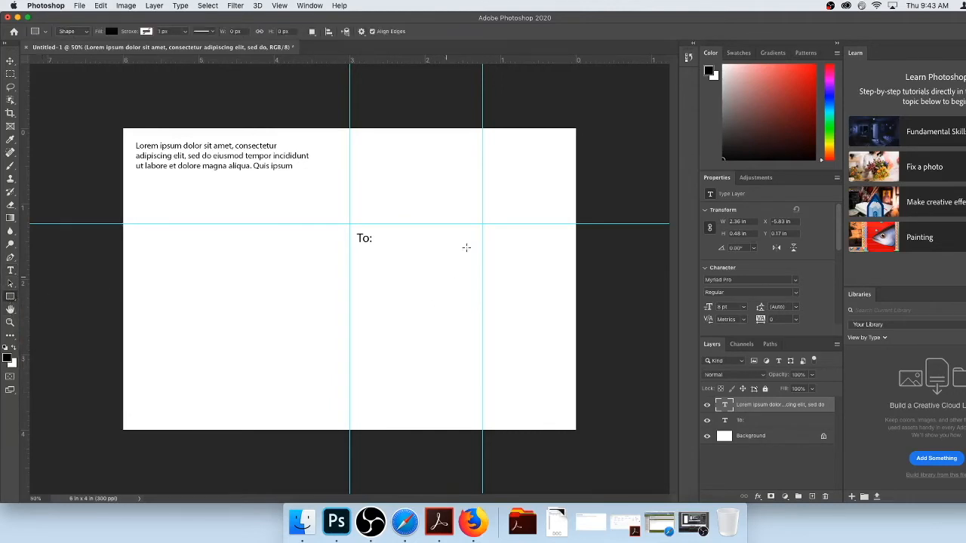
left_click(443, 270)
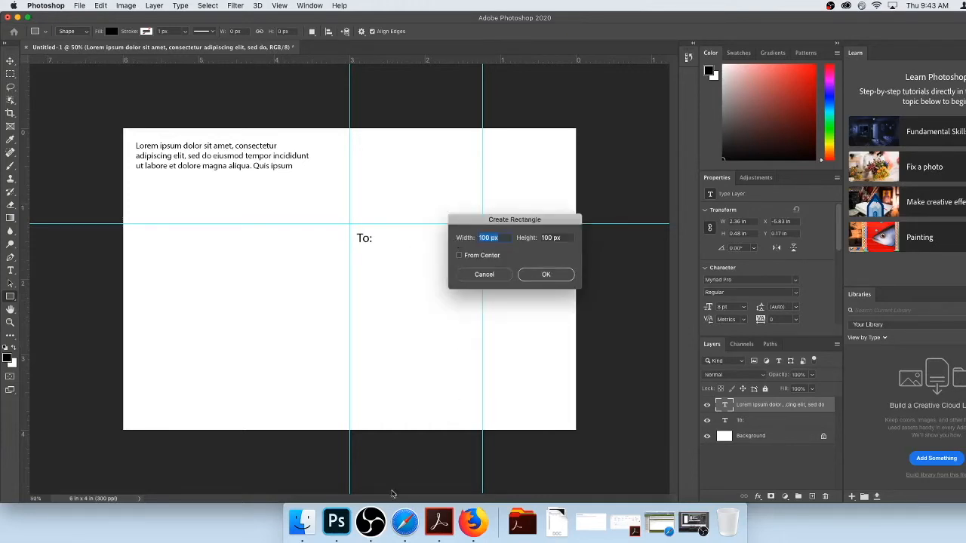
left_click(405, 522)
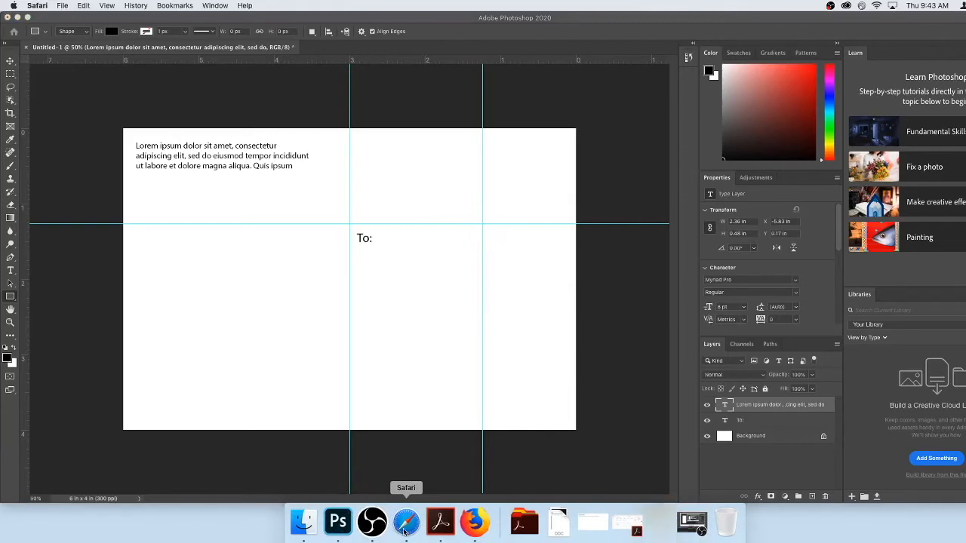
left_click(487, 524)
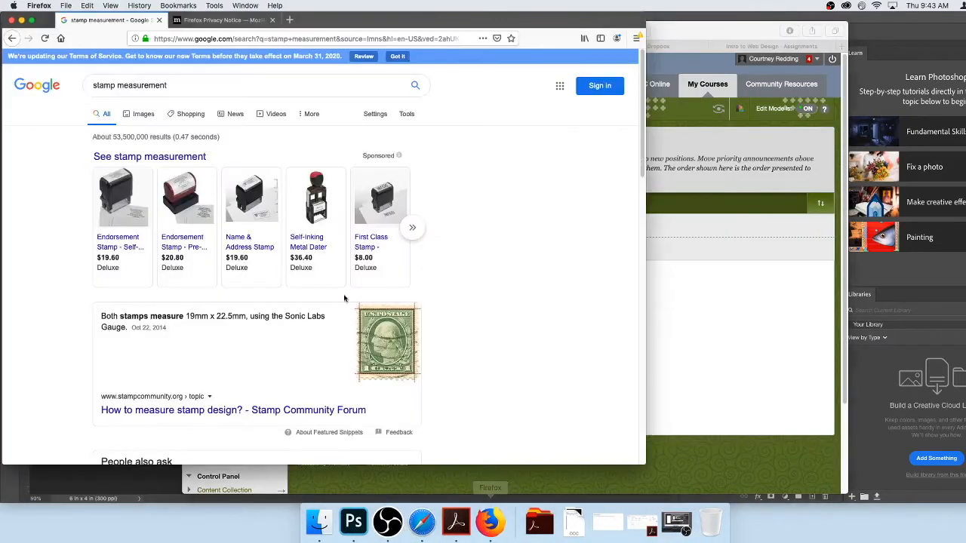
left_click(142, 484)
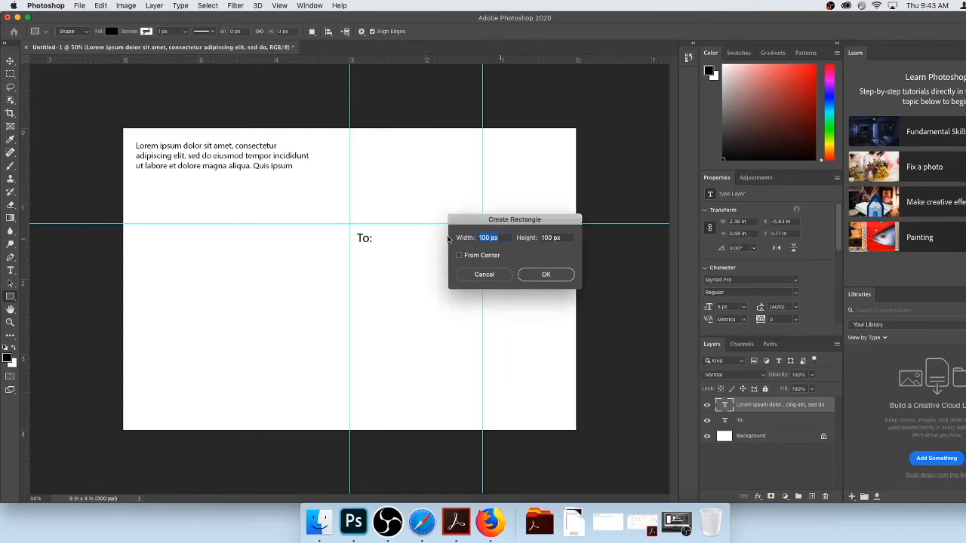
type("19")
key("Tab")
left_click(490, 521)
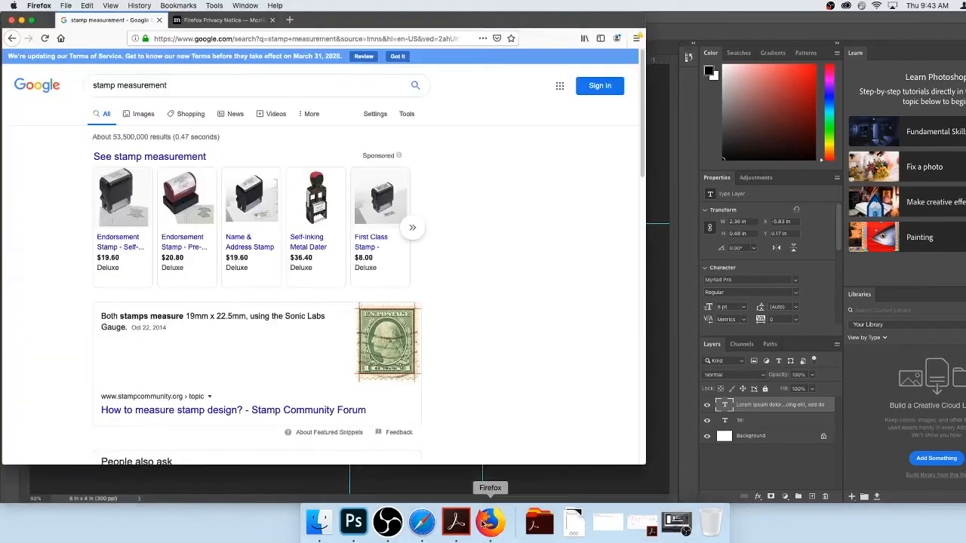
left_click(252, 483)
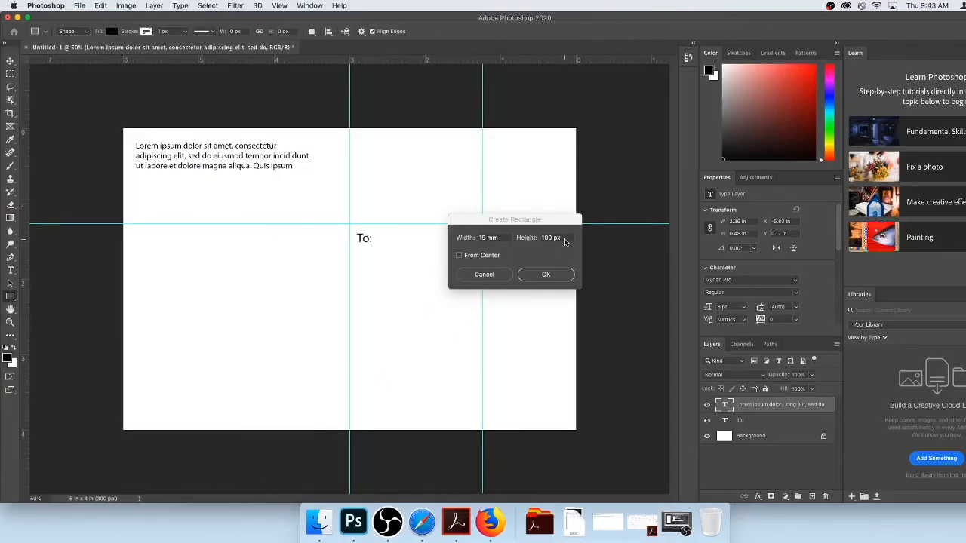
left_click(565, 240)
type("22.5 mm")
key("Return")
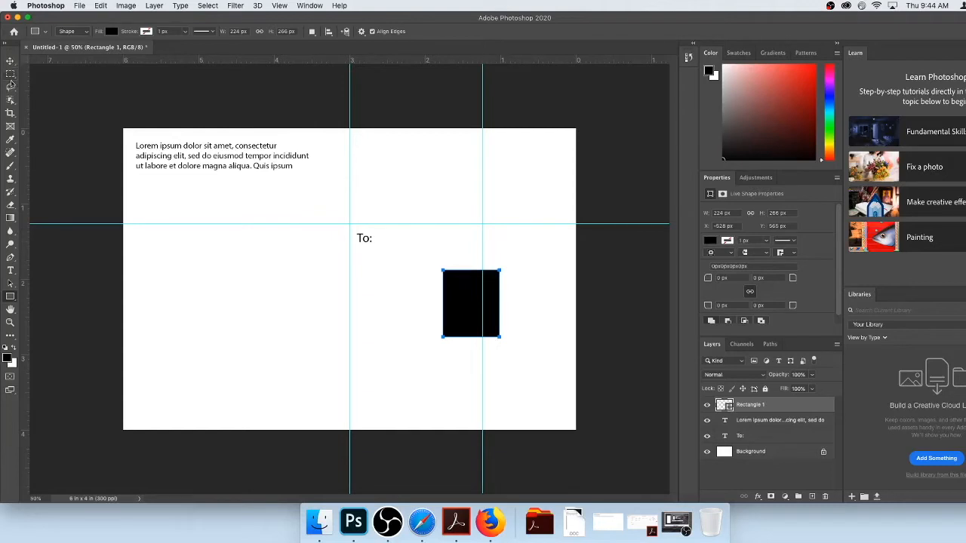
Step: Move the stamp rectangle into the canvas's upper-right area above the horizontal guide and remove its fill
left_click(10, 283)
left_click_drag(459, 310, 503, 189)
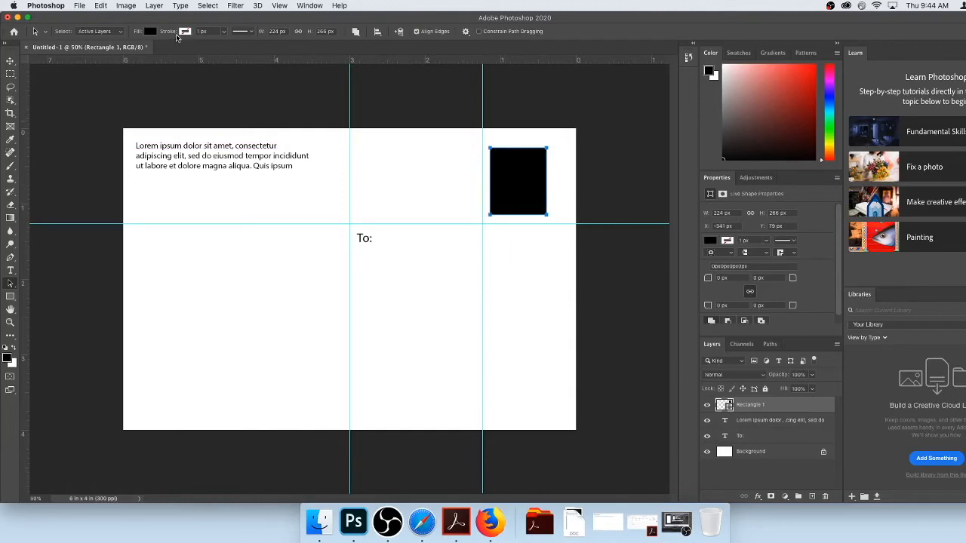
left_click(150, 31)
left_click(92, 50)
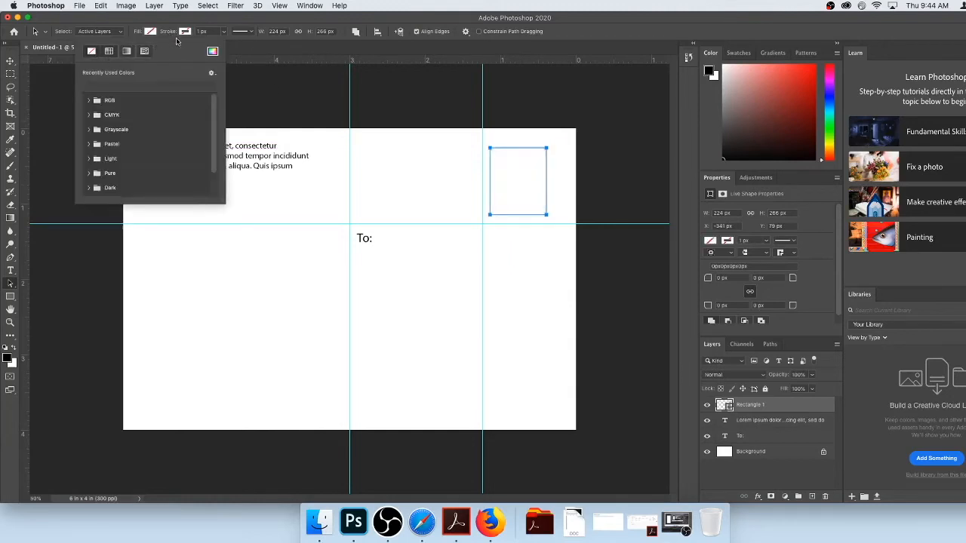
Step: Give the stamp rectangle a black stroke from the Grayscale swatches and deselect it
left_click(185, 32)
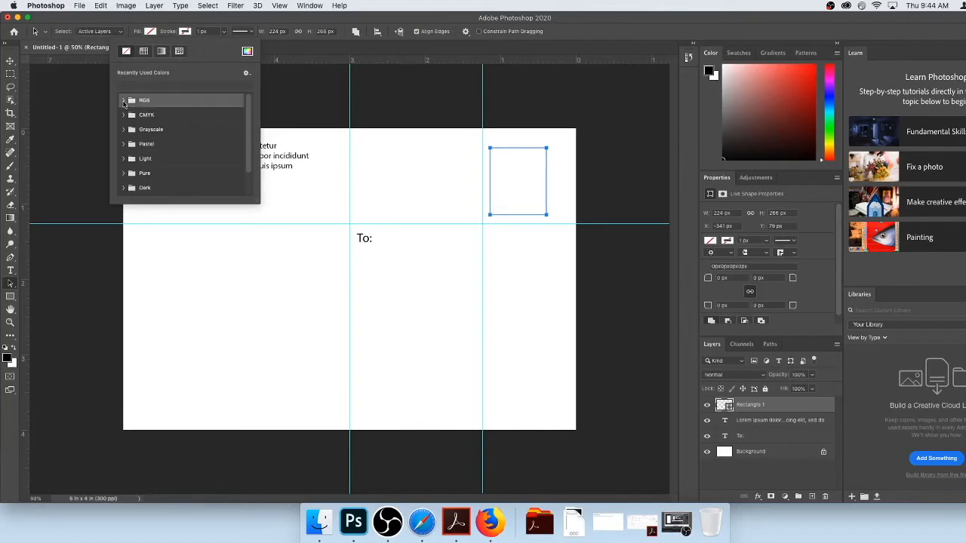
left_click(122, 101)
left_click(124, 124)
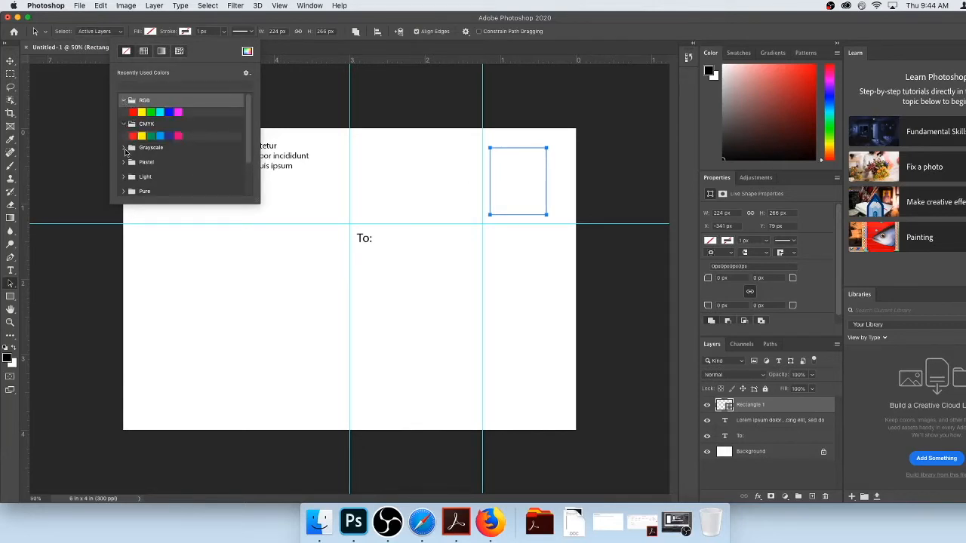
left_click(127, 149)
left_click(125, 148)
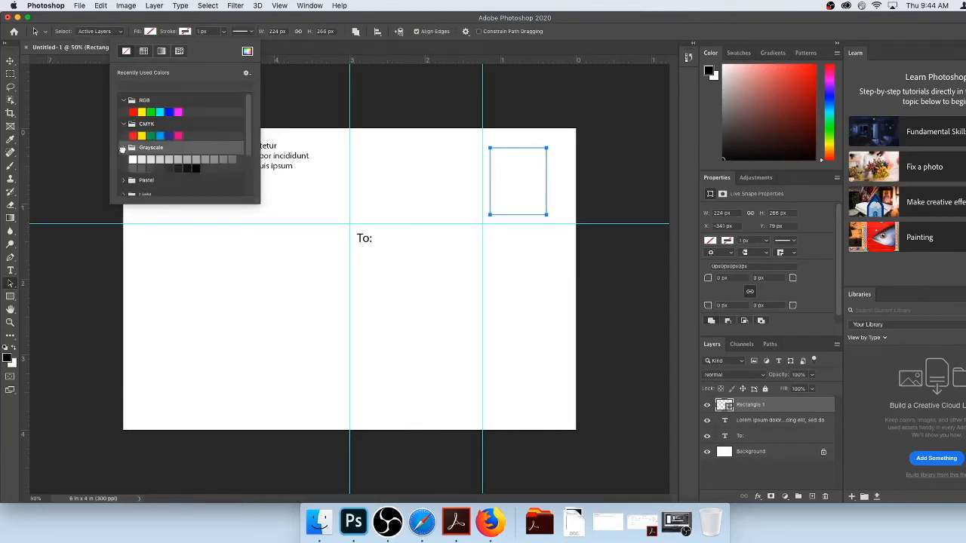
left_click(194, 168)
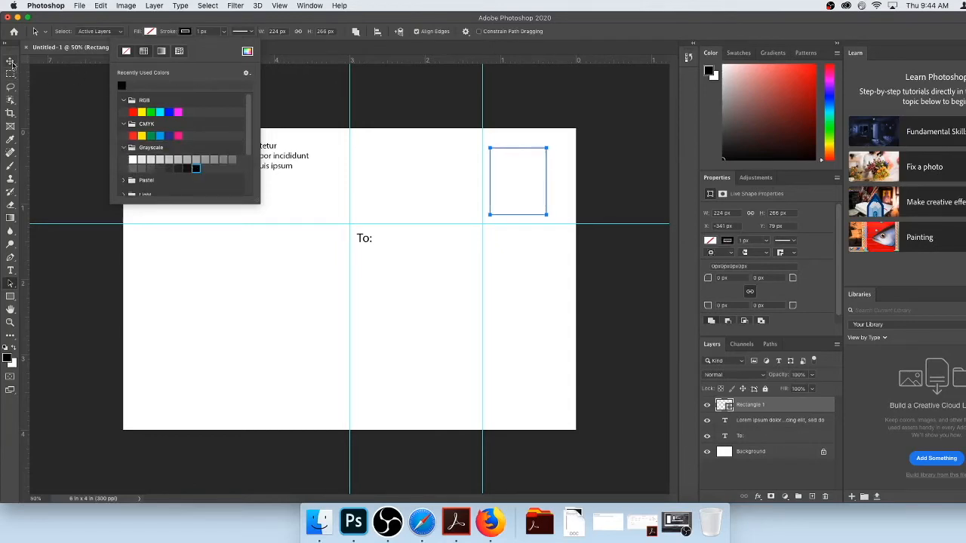
left_click(291, 81)
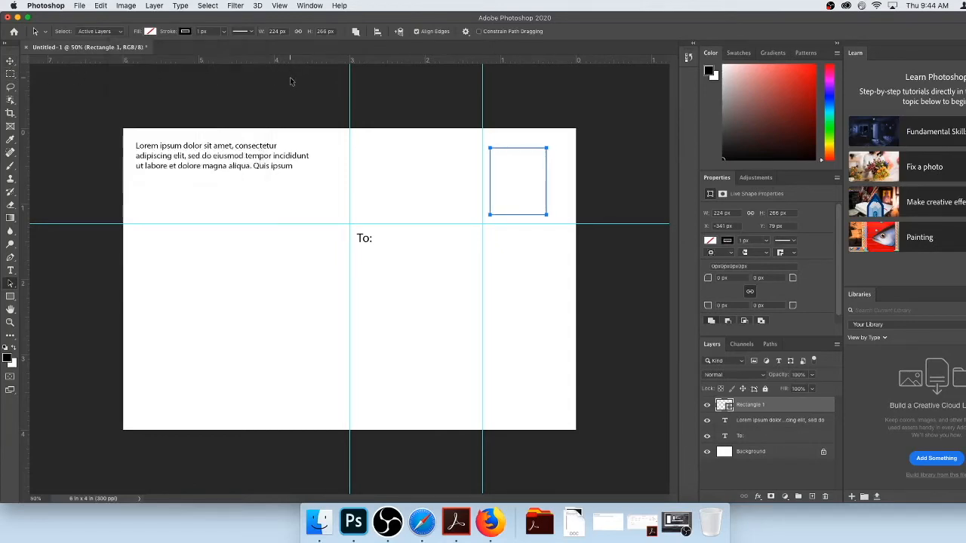
left_click(10, 61)
left_click(76, 108)
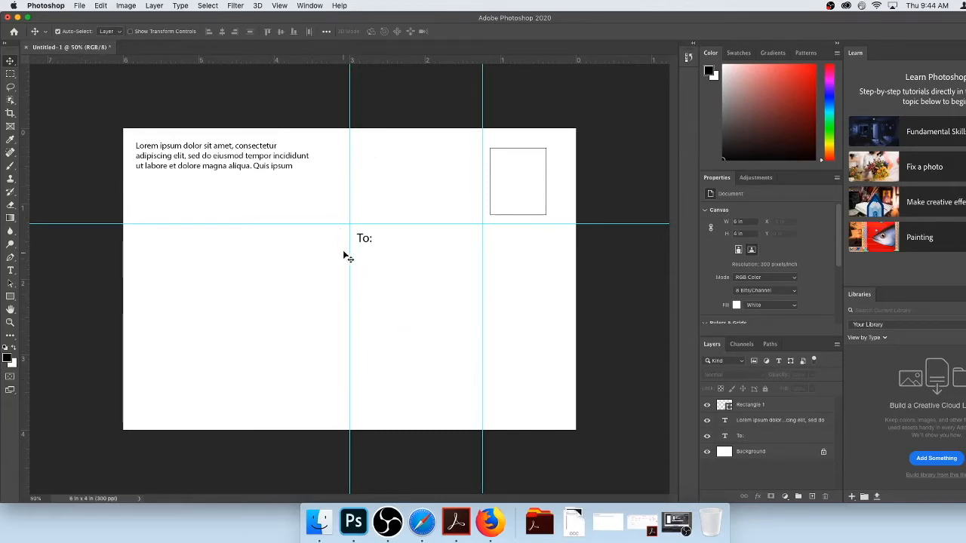
Step: Draw a black-stroked line about 1.7 inches down the center guide from the horizontal guide, and add a new layer above it
left_click(10, 297)
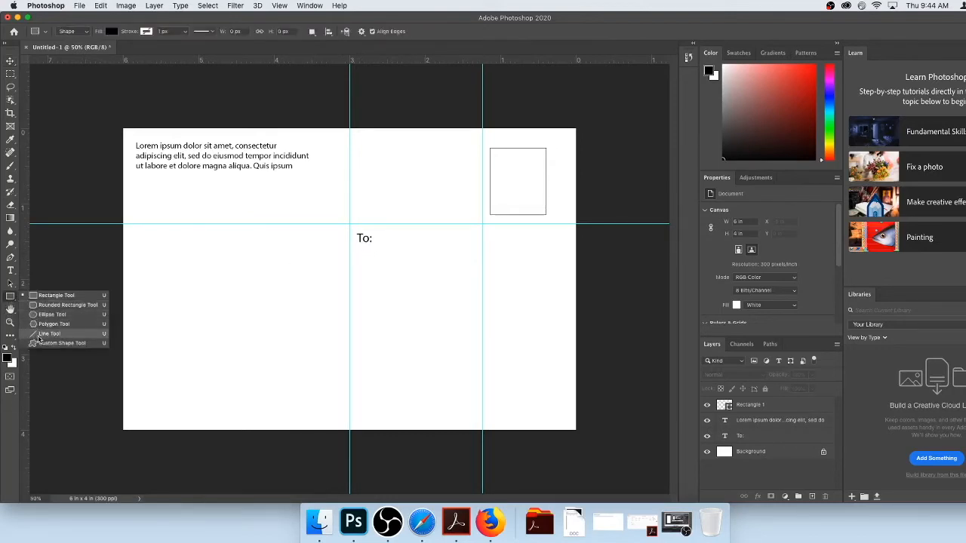
left_click(39, 336)
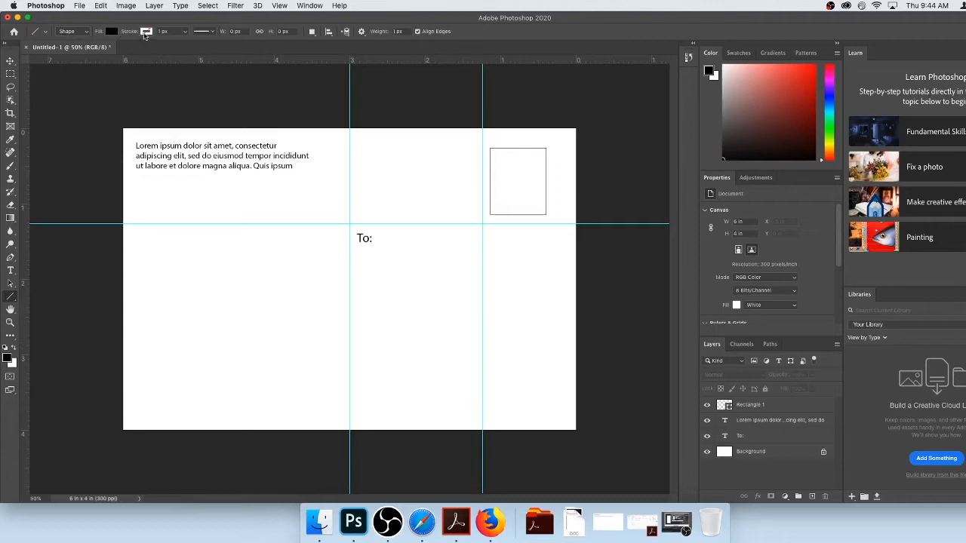
left_click(111, 31)
left_click(83, 85)
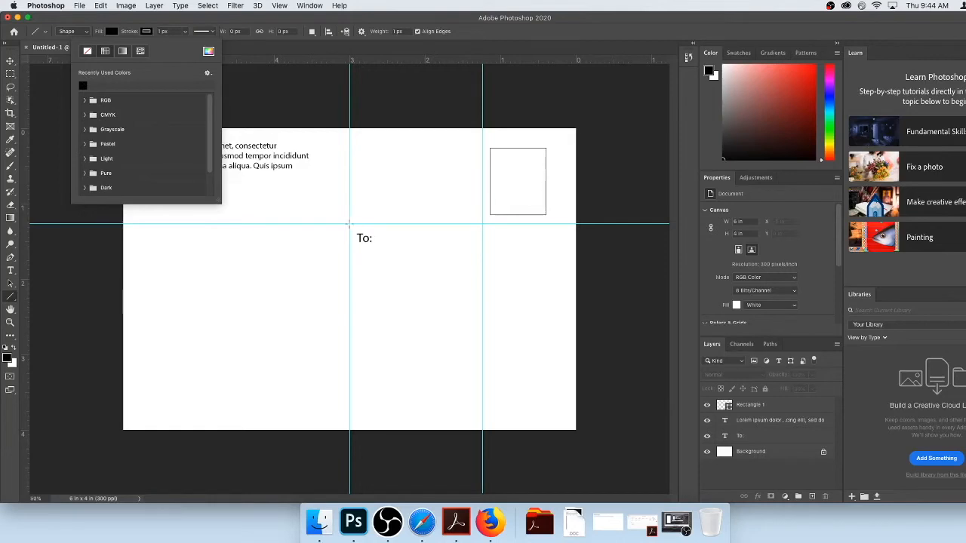
left_click_drag(350, 224, 355, 349)
left_click(10, 60)
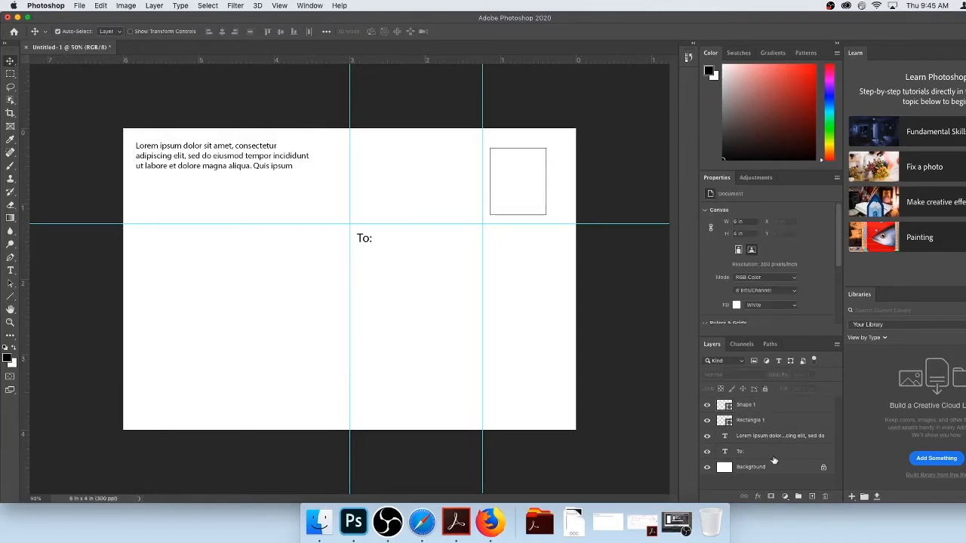
left_click(354, 286)
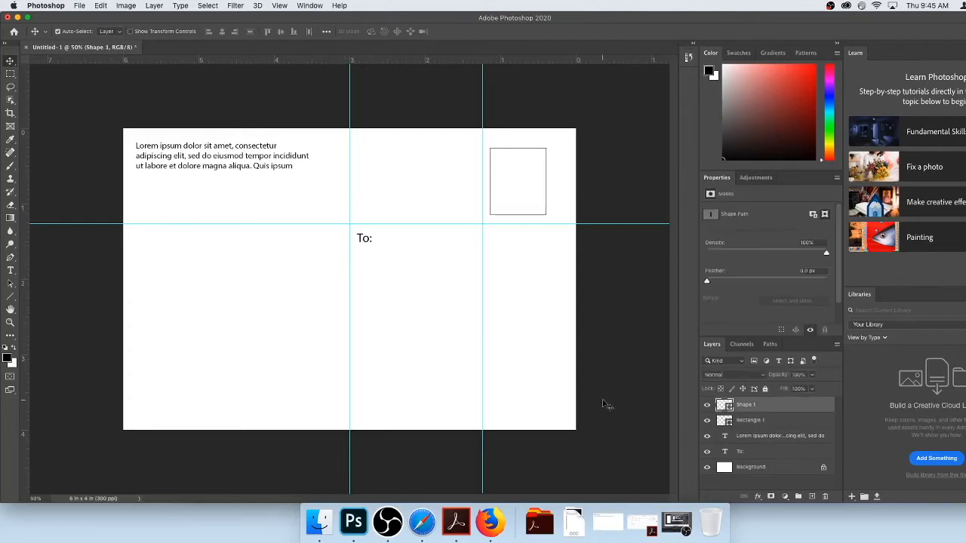
left_click(812, 498)
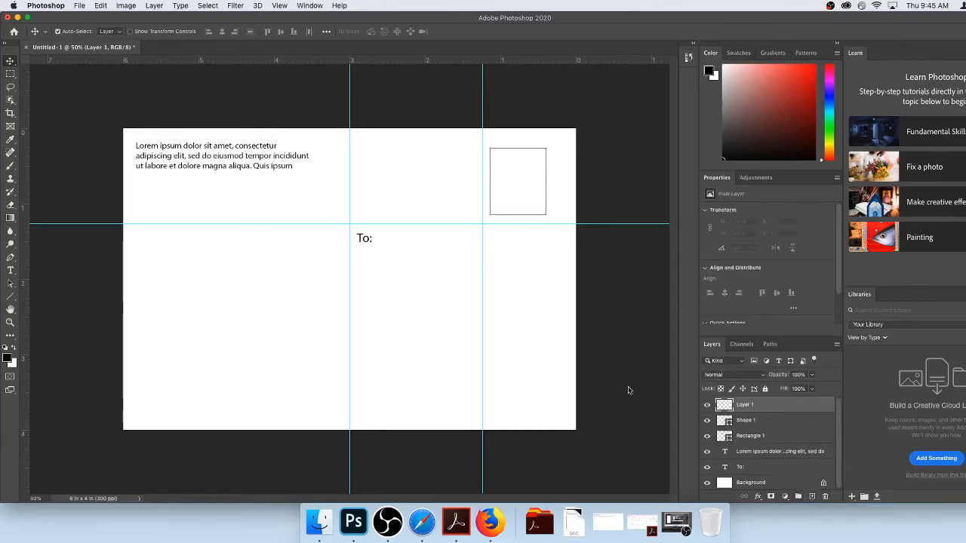
Step: Try to marquee-select a very thin vertical strip along the center guide below the horizontal guide
left_click(11, 73)
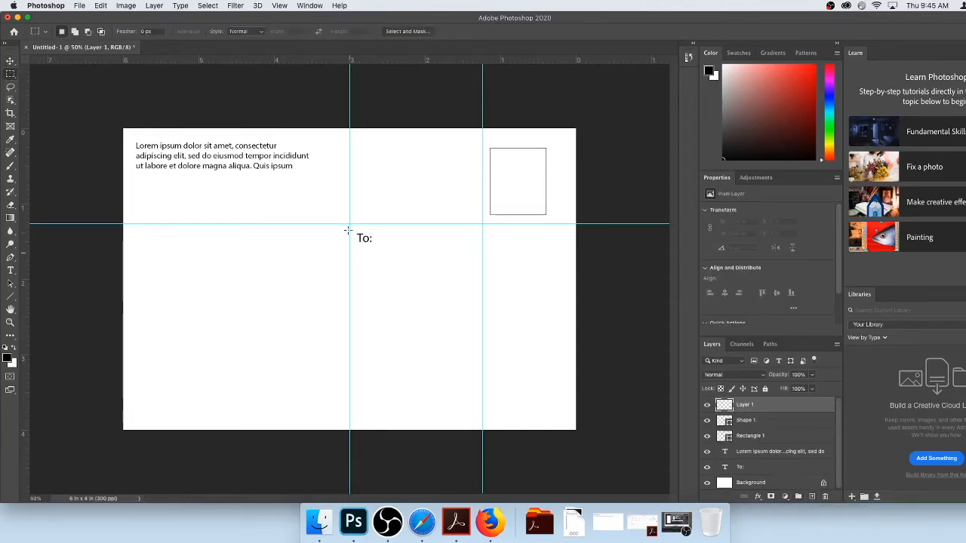
left_click_drag(349, 223, 348, 355)
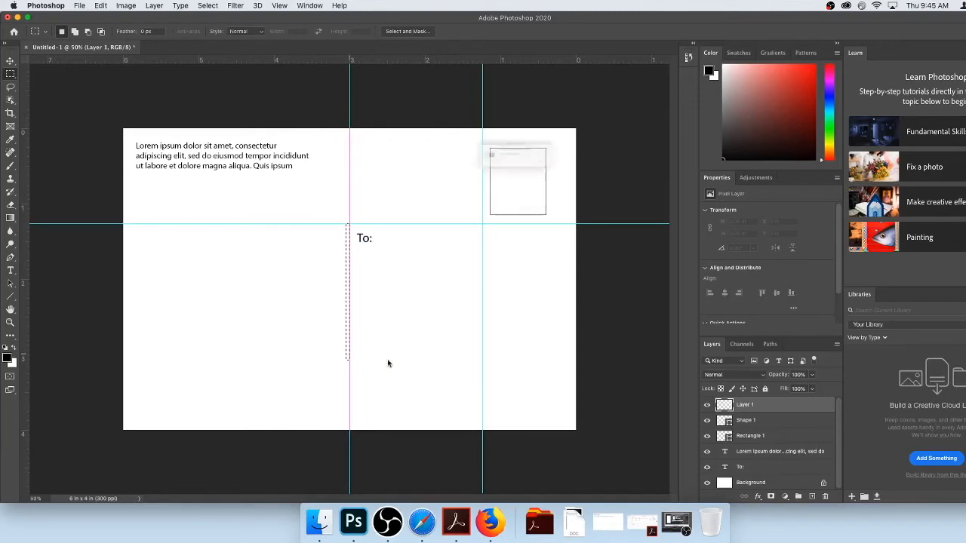
left_click(587, 176)
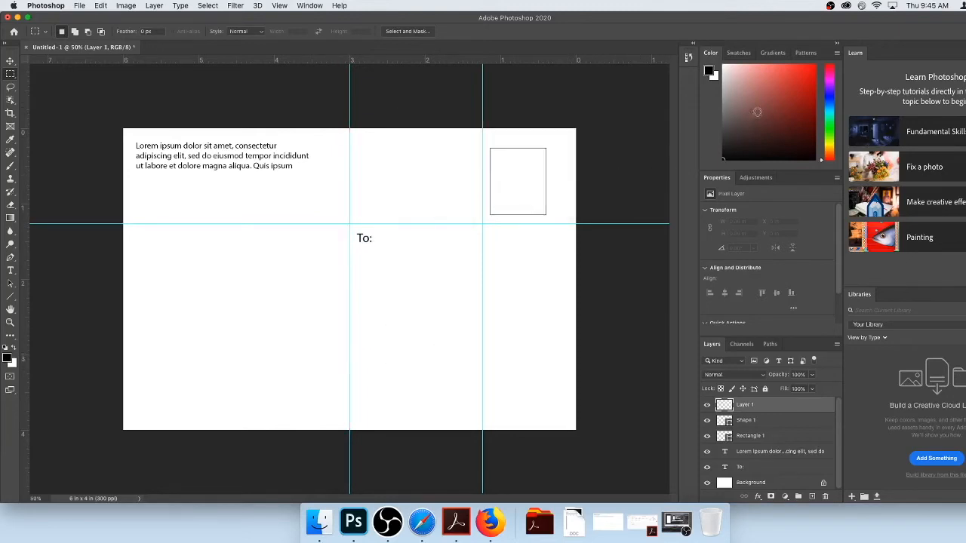
key("super+equal")
key("super+equal")
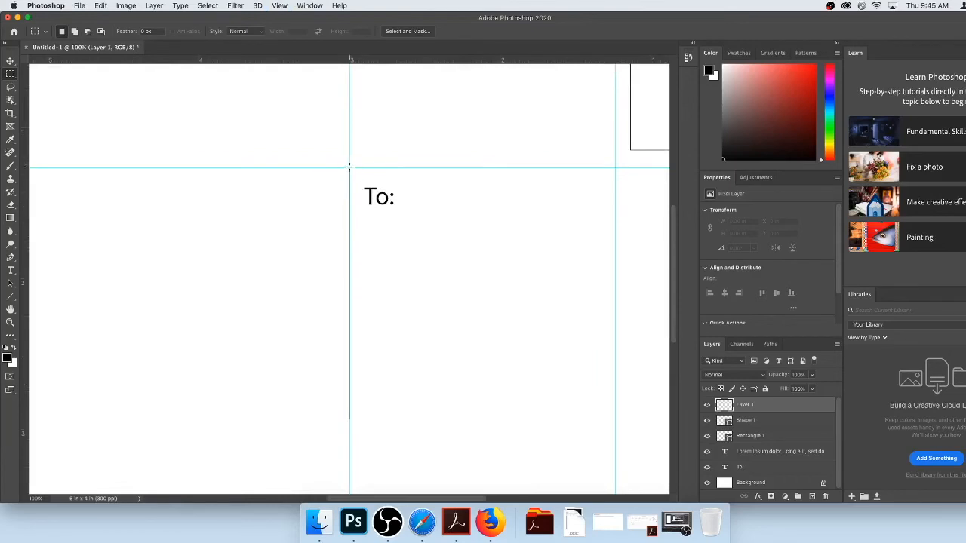
left_click_drag(349, 167, 345, 430)
left_click(490, 157)
key("Return")
Step: Select a strip about 0.21 by 1.81 inches against the center guide's left side and fill it black with the Paint Bucket
left_click_drag(348, 166, 318, 440)
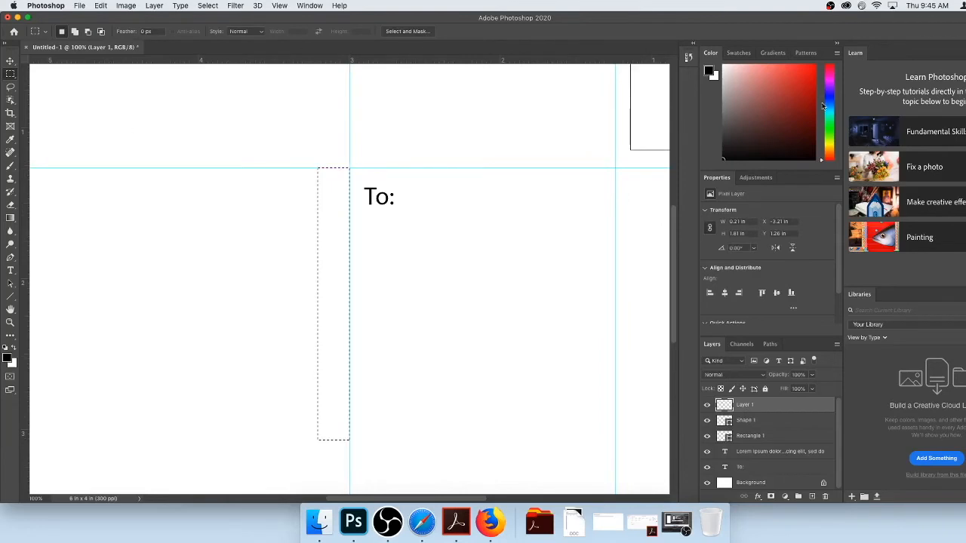
left_click_drag(10, 219, 53, 230)
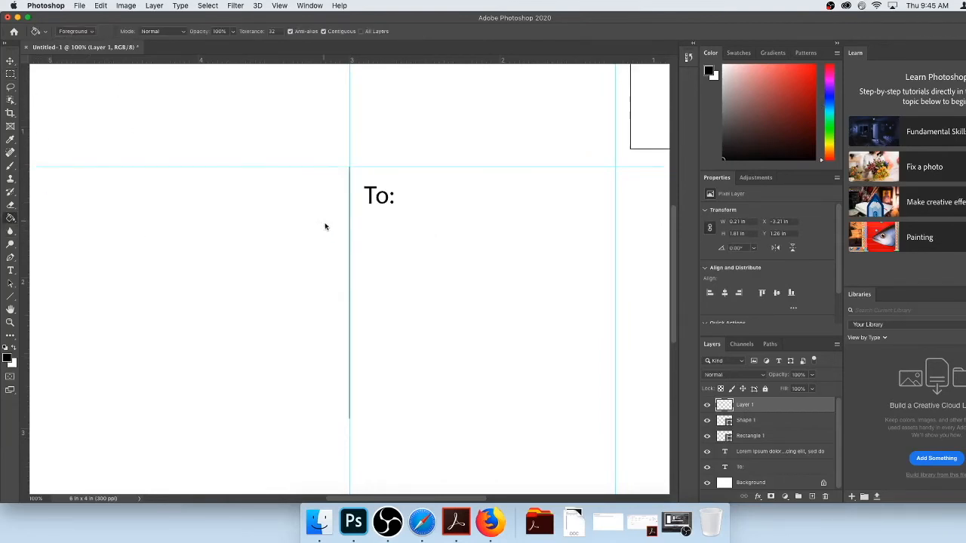
left_click(330, 226)
key("super+minus")
key("super+minus")
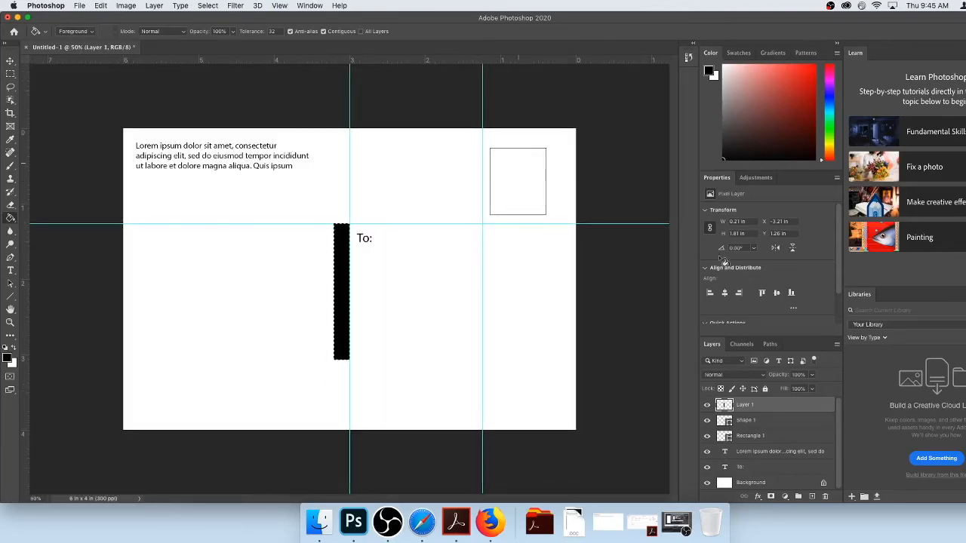
Step: Hide Layer 1 in the postcard and open photo-of-tabby-cat-3777622.jpg as a separate document
left_click(707, 405)
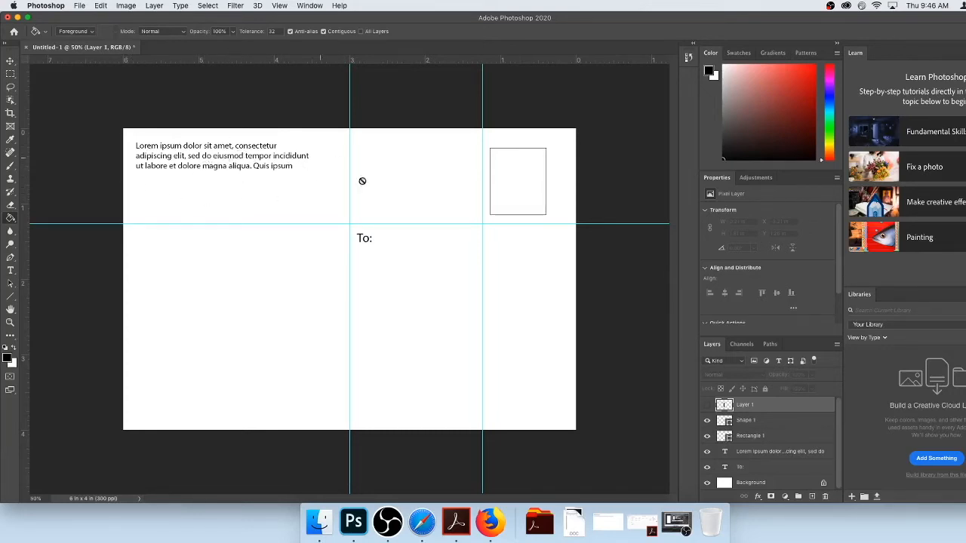
left_click(576, 521)
left_click_drag(576, 450, 350, 518)
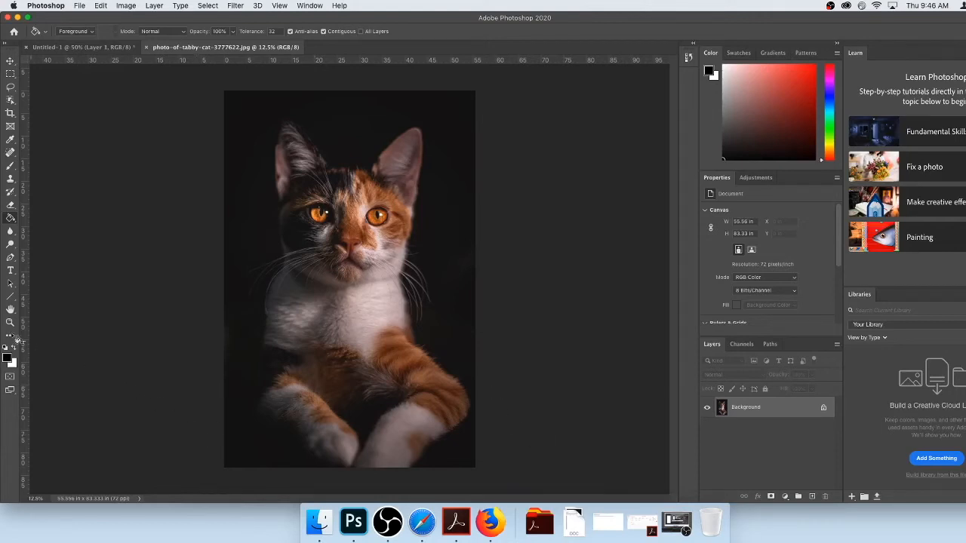
Step: Brighten the cat's forehead, muzzle and cheeks using the Dodge tool with a 428 px brush
left_click_drag(10, 246, 30, 247)
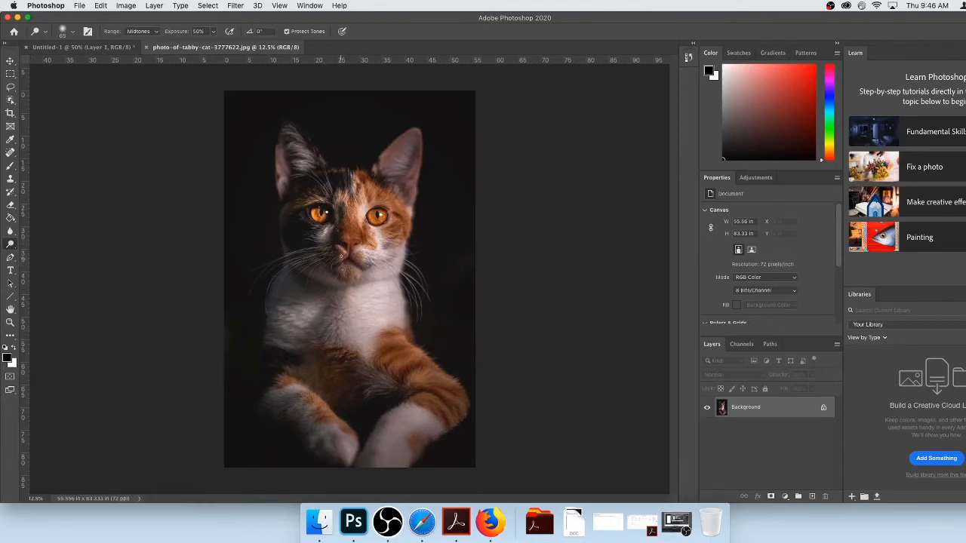
left_click(73, 33)
left_click(100, 62)
type("428")
key("Return")
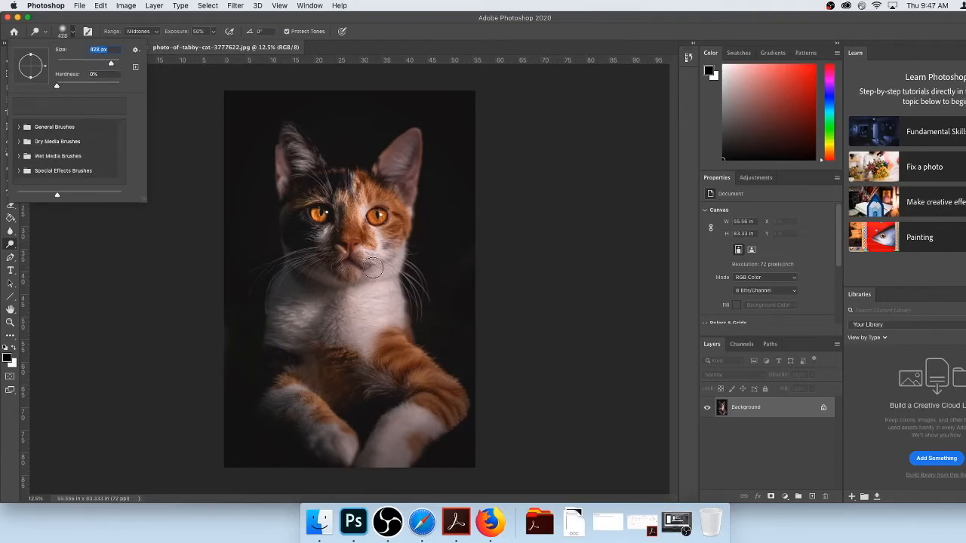
left_click_drag(297, 192, 344, 177)
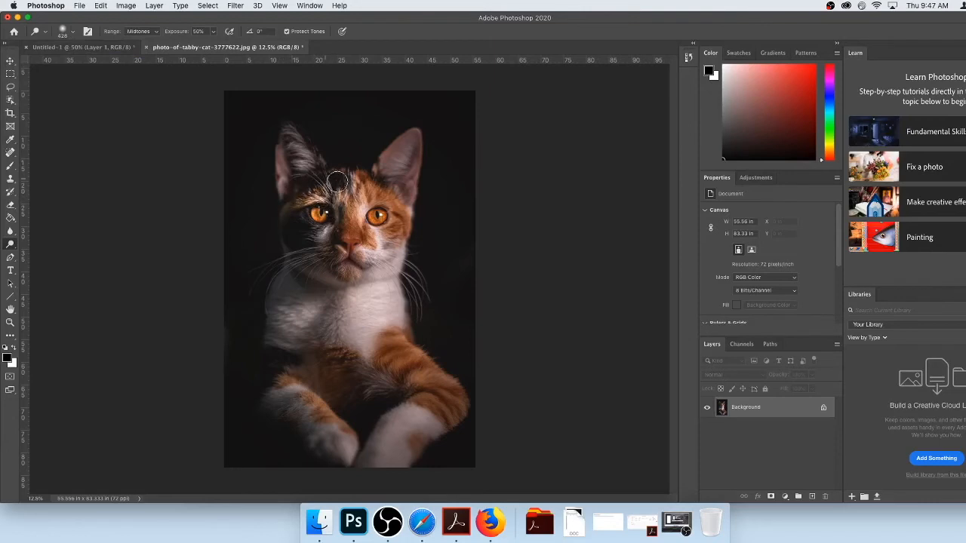
mouse_move(310, 247)
left_mouse_down()
mouse_move(339, 215)
mouse_move(306, 248)
mouse_move(332, 221)
mouse_move(309, 236)
mouse_move(337, 231)
mouse_move(292, 212)
mouse_move(303, 226)
mouse_move(341, 224)
mouse_move(341, 254)
mouse_move(336, 216)
mouse_move(332, 252)
mouse_move(287, 214)
mouse_move(329, 263)
mouse_move(301, 247)
mouse_move(344, 271)
mouse_move(335, 272)
mouse_move(379, 276)
left_mouse_up()
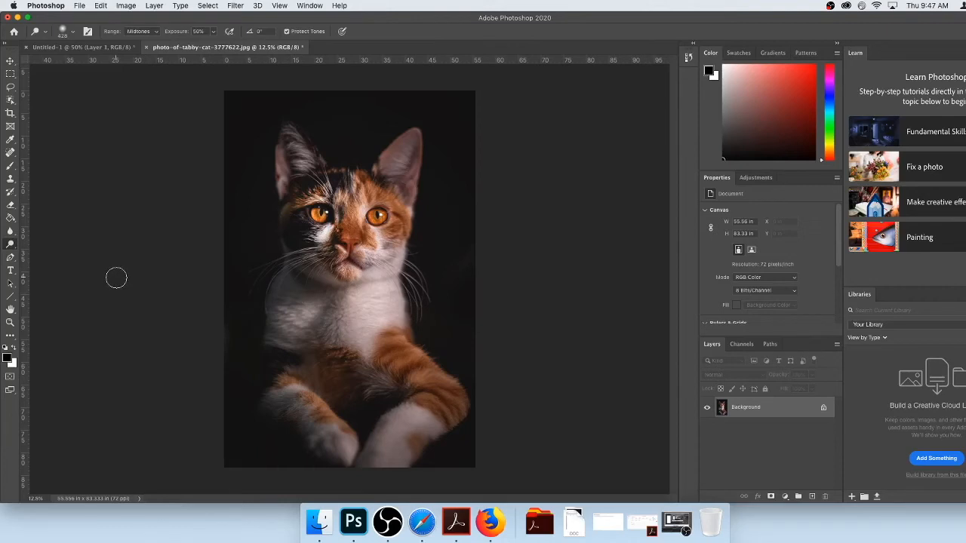
mouse_move(372, 220)
left_mouse_down()
mouse_move(384, 260)
mouse_move(368, 289)
mouse_move(382, 250)
mouse_move(397, 241)
mouse_move(370, 270)
mouse_move(410, 253)
left_mouse_up()
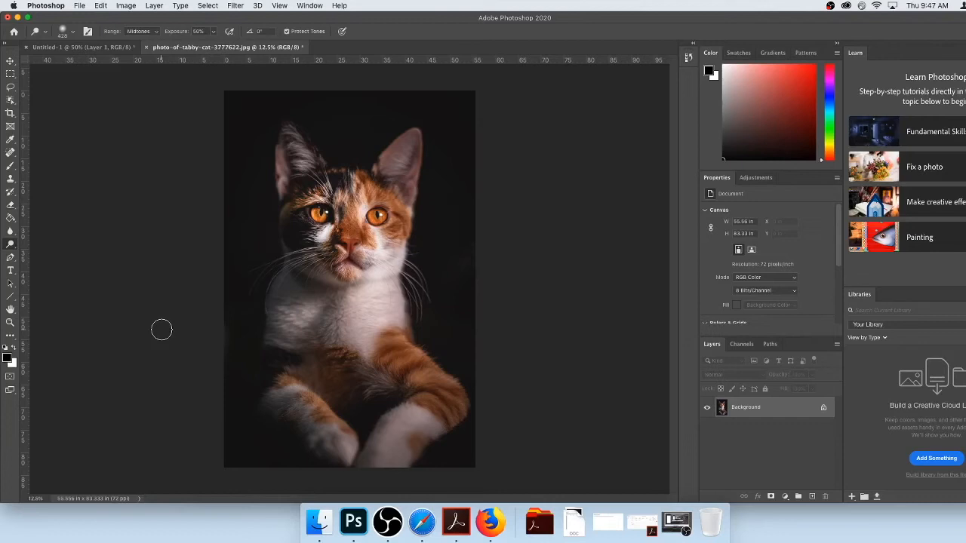
Step: Dodge the cat's front paws and undo the last strokes
mouse_move(279, 388)
left_mouse_down()
mouse_move(332, 443)
mouse_move(265, 387)
mouse_move(336, 452)
mouse_move(284, 403)
mouse_move(326, 446)
mouse_move(354, 453)
mouse_move(417, 422)
mouse_move(387, 433)
mouse_move(370, 474)
mouse_move(428, 422)
mouse_move(371, 468)
left_mouse_up()
key("super+z")
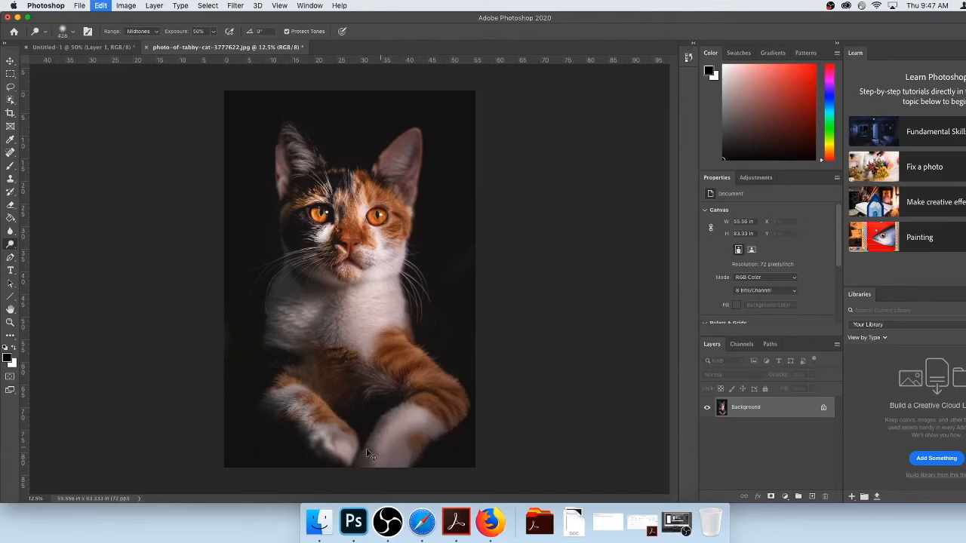
key("super+z")
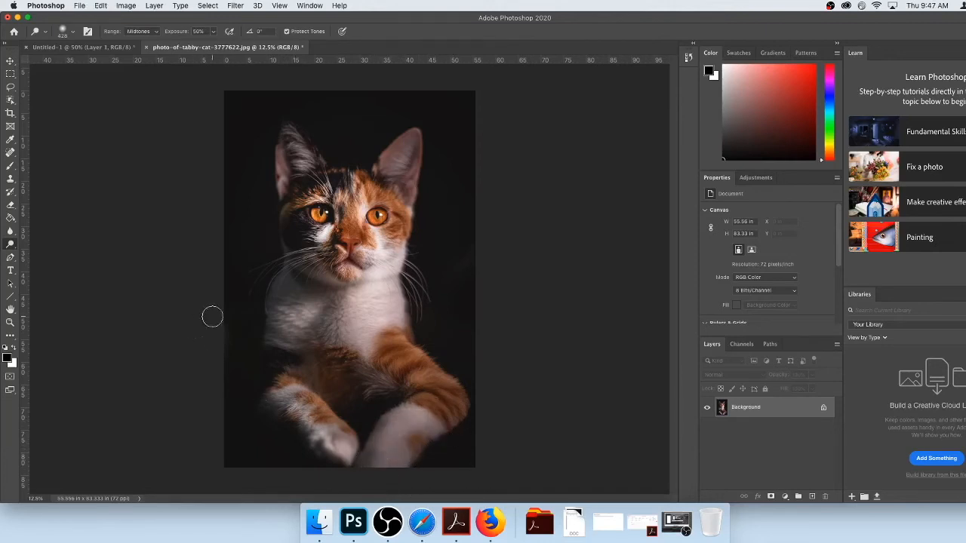
Step: Brighten the paw and foreleg on the image's right side with a 1040 px Dodge brush, lowering the exposure to 23%
left_click(74, 35)
left_click_drag(94, 64, 116, 63)
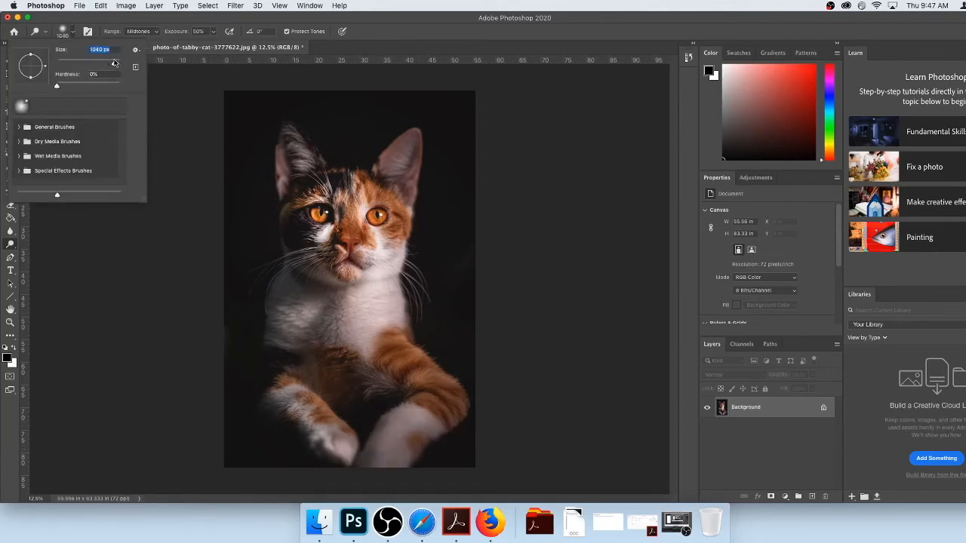
left_click(388, 439)
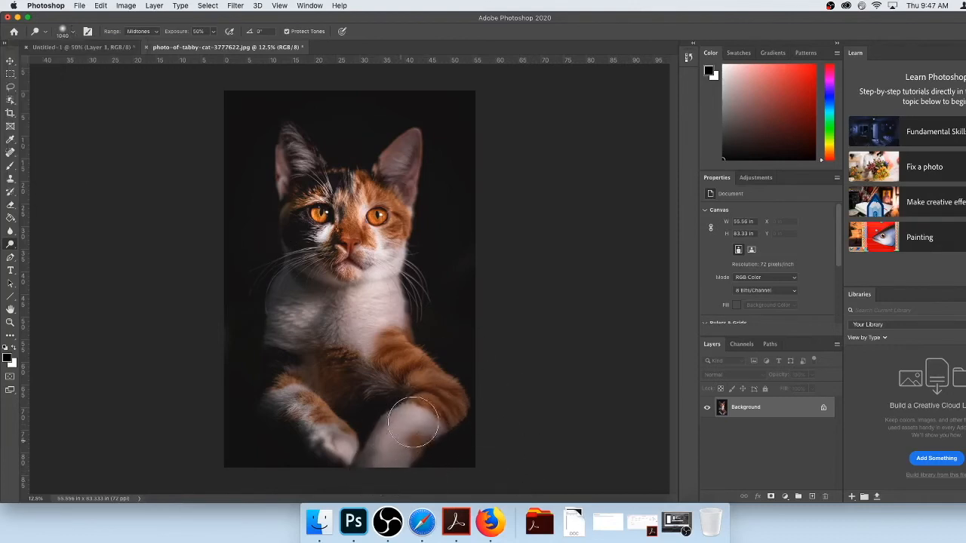
left_click(396, 438)
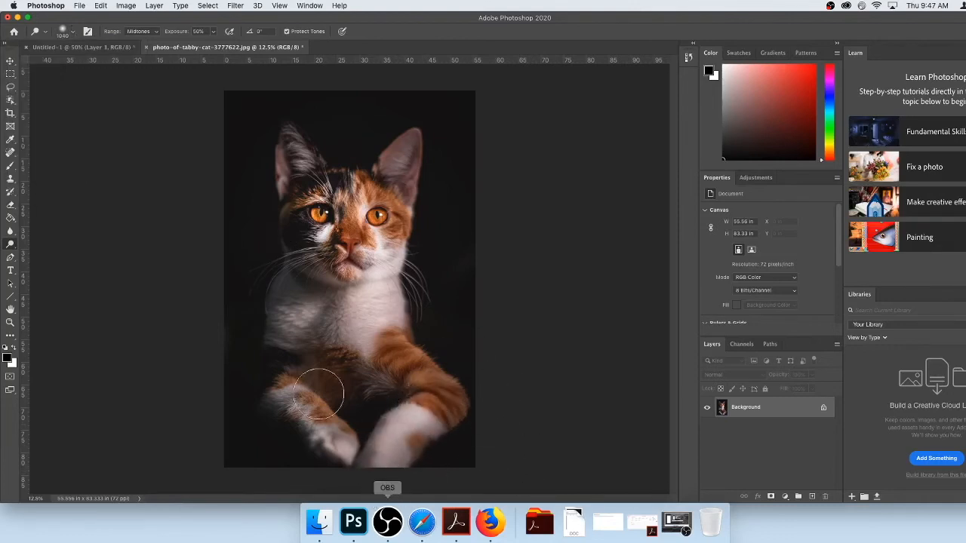
left_click(215, 34)
left_click_drag(217, 44, 198, 43)
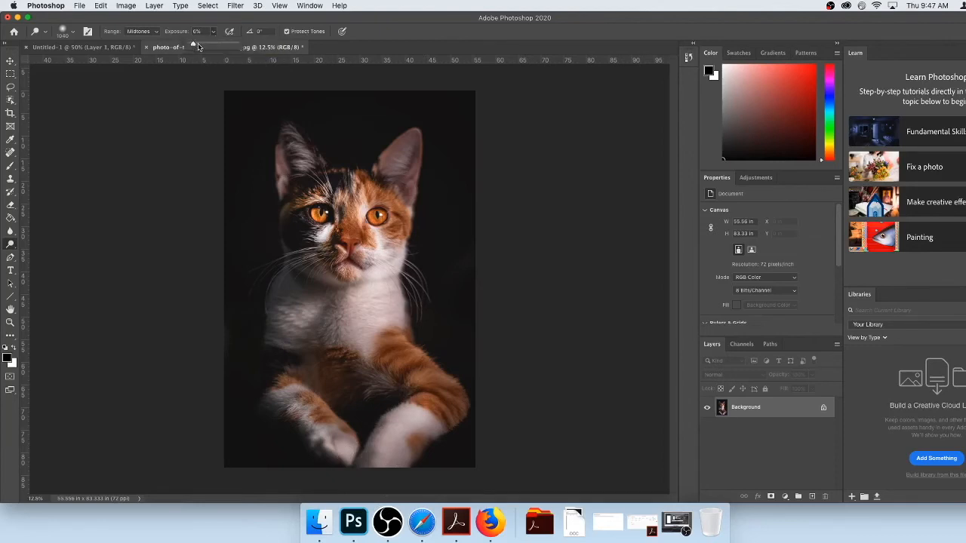
mouse_move(415, 412)
left_mouse_down()
mouse_move(422, 419)
mouse_move(388, 444)
left_mouse_up()
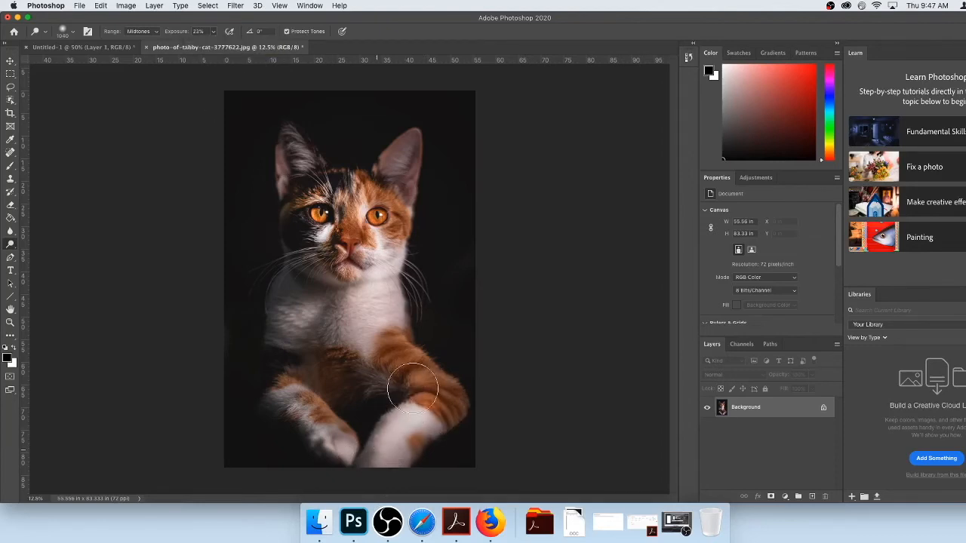
mouse_move(421, 393)
left_mouse_down()
mouse_move(348, 342)
mouse_move(358, 344)
left_mouse_up()
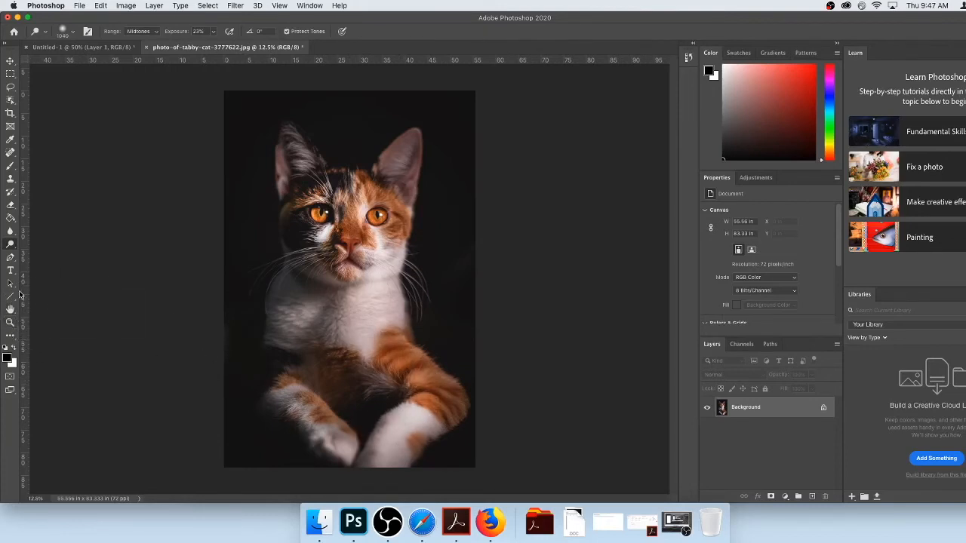
Step: Revert the cat photo to discard the Dodge edits
left_click(80, 5)
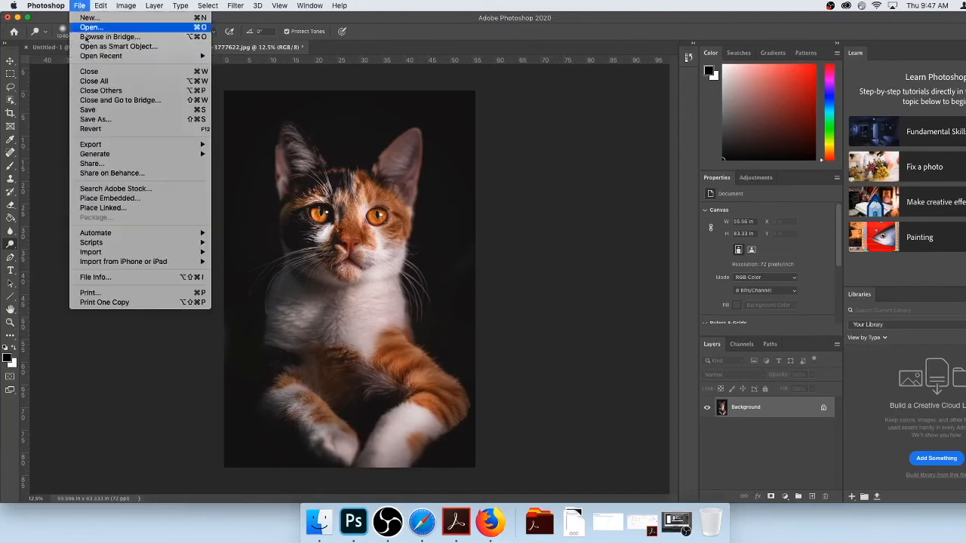
left_click(103, 129)
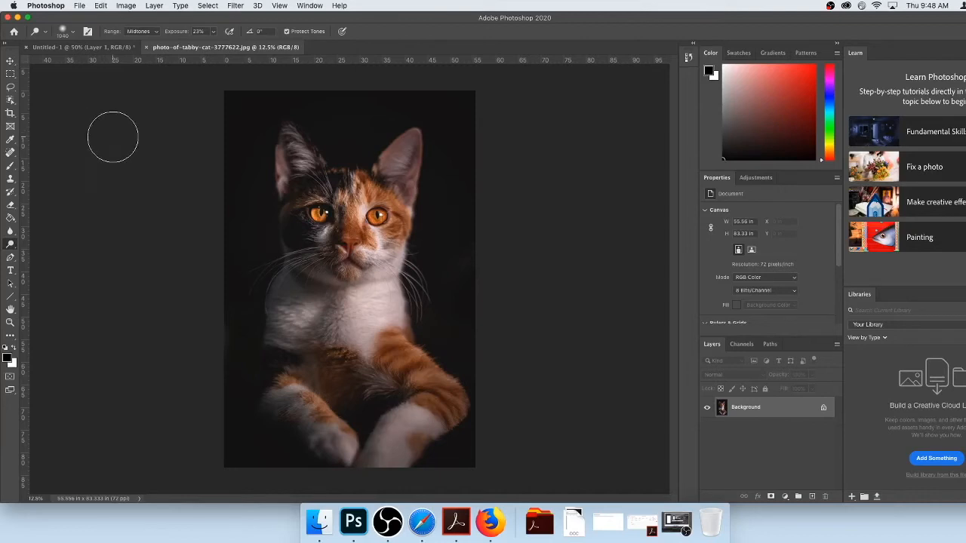
Step: Darken the shadowed side of the cat's face and chest using a 460 px Burn brush, undoing and repainting a chest stroke
right_click(14, 246)
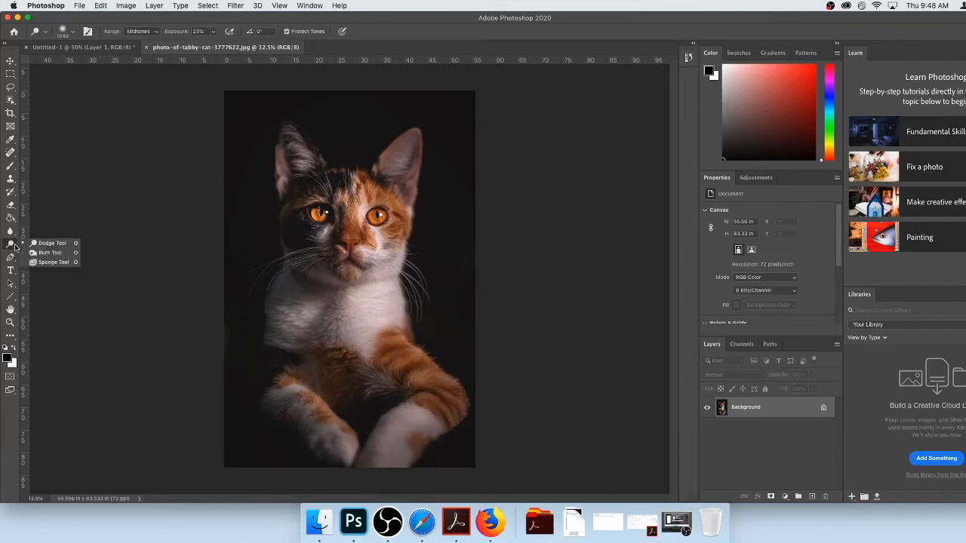
left_click(45, 254)
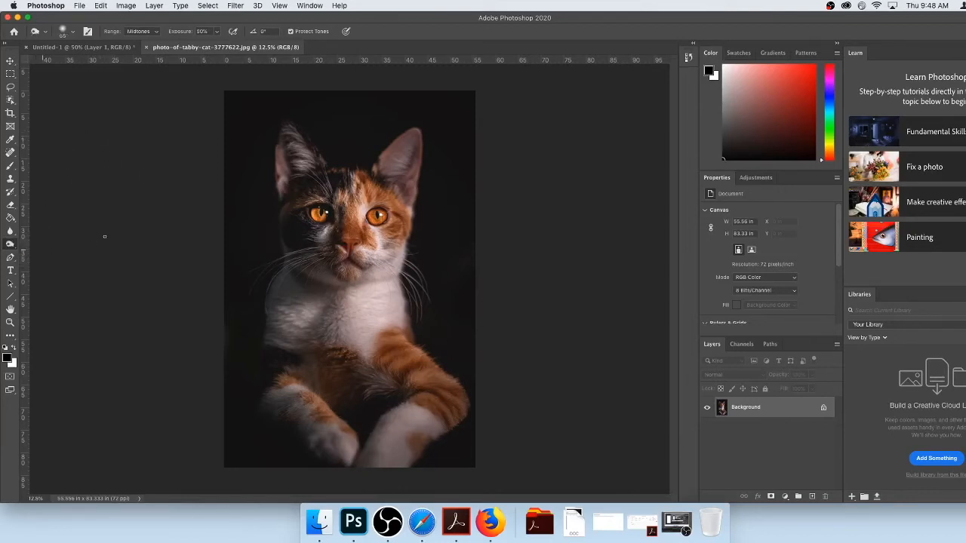
left_click(73, 31)
left_click_drag(89, 60, 111, 66)
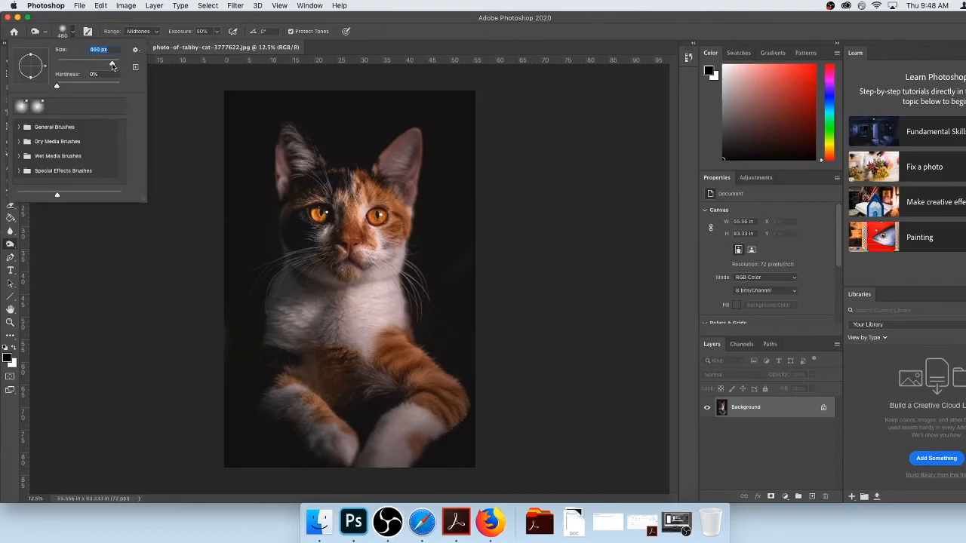
left_click(196, 232)
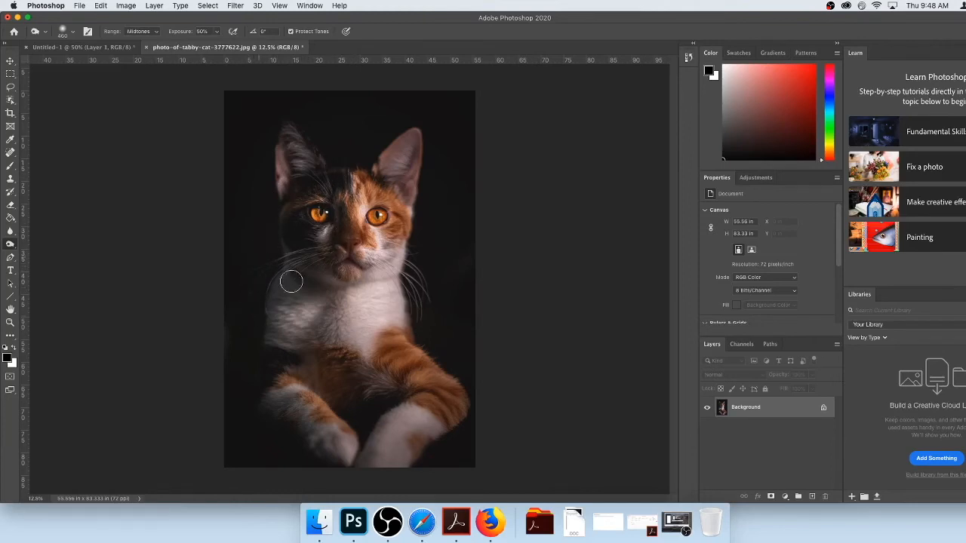
mouse_move(287, 309)
left_mouse_down()
mouse_move(260, 308)
mouse_move(305, 334)
mouse_move(246, 332)
left_mouse_up()
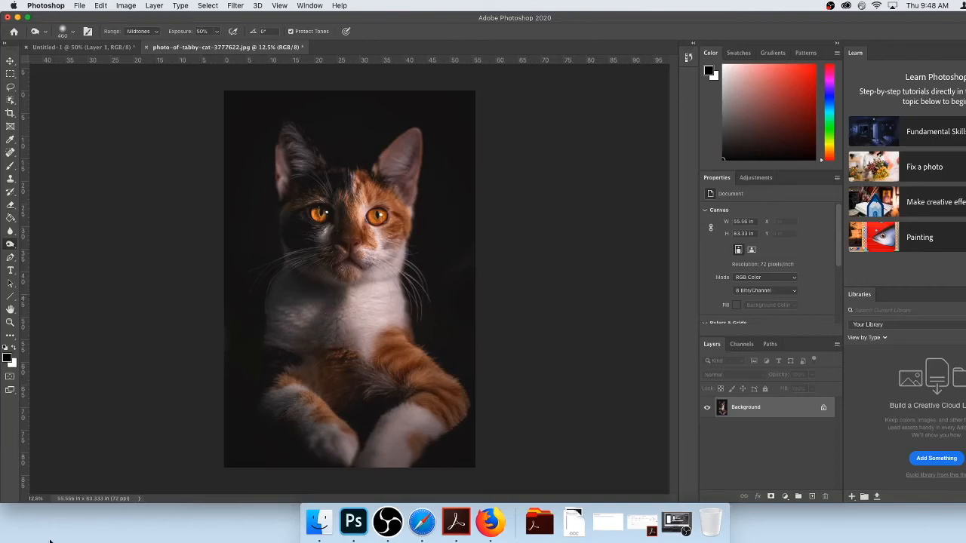
key("super+z")
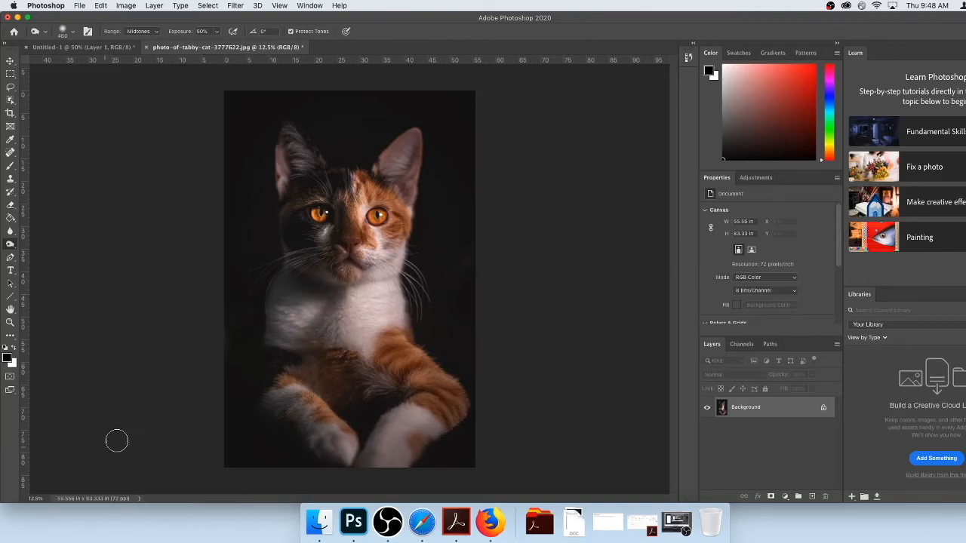
mouse_move(307, 296)
left_mouse_down()
mouse_move(262, 313)
mouse_move(246, 296)
mouse_move(315, 328)
mouse_move(274, 325)
left_mouse_up()
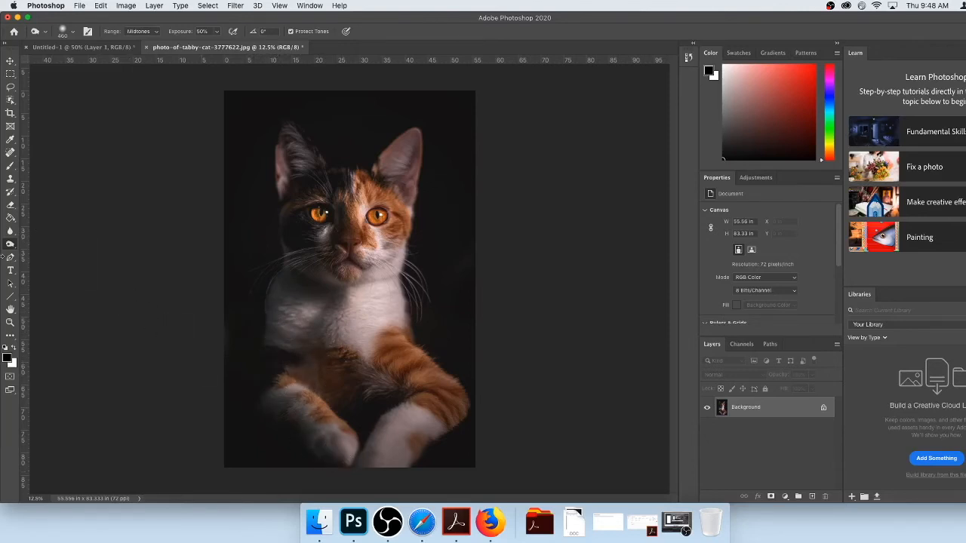
Step: Set up the Sponge tool in Saturate mode with a 428 px brush
right_click(9, 248)
left_click(37, 262)
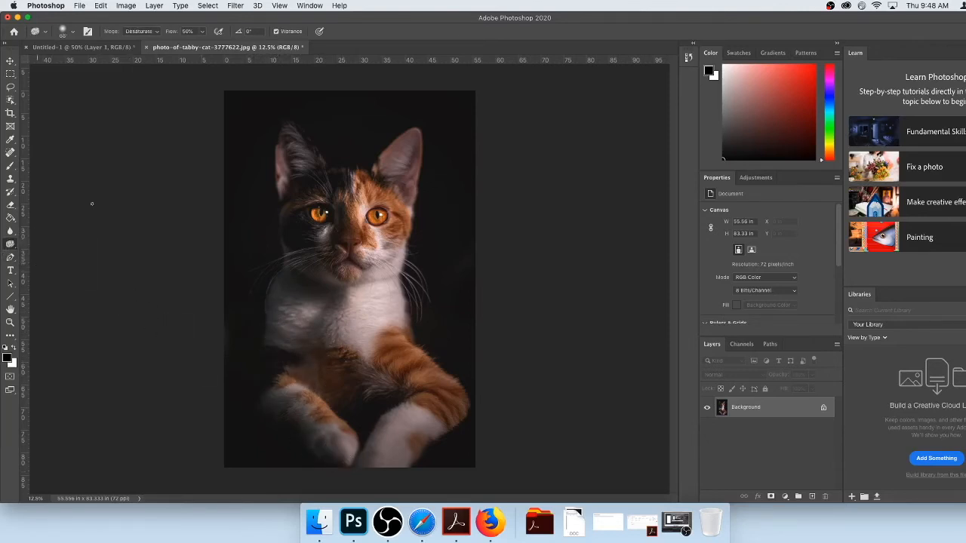
left_click(138, 32)
left_click(136, 42)
left_click(70, 33)
left_click_drag(80, 65, 111, 66)
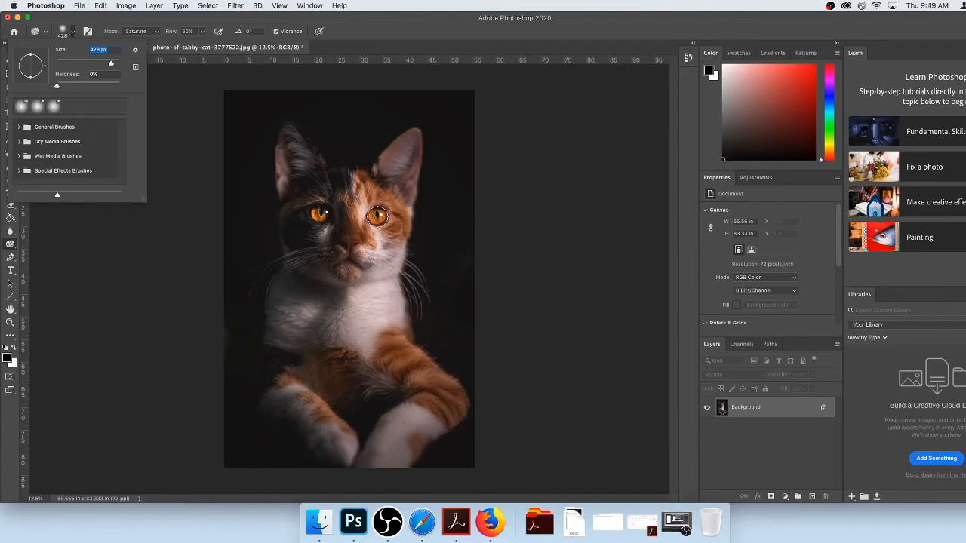
Step: Raise the Sponge flow to 78% and saturate the cat's eye on the image's right side
left_click(377, 217)
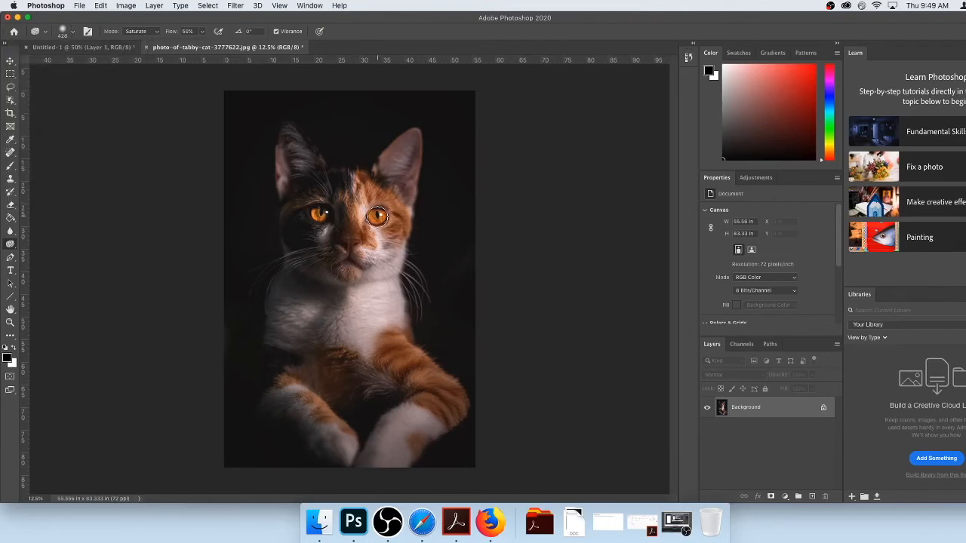
left_click(202, 31)
left_click_drag(205, 43, 216, 45)
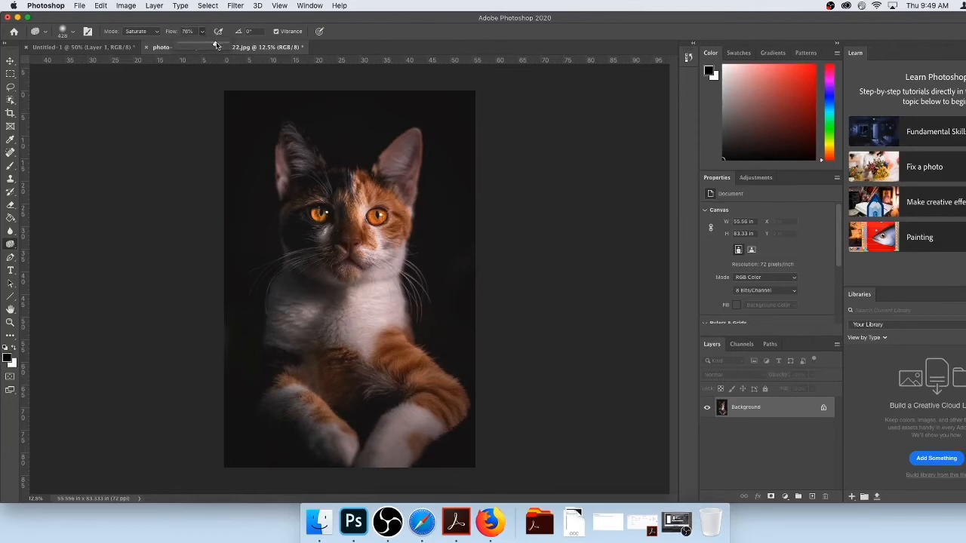
left_click(376, 217)
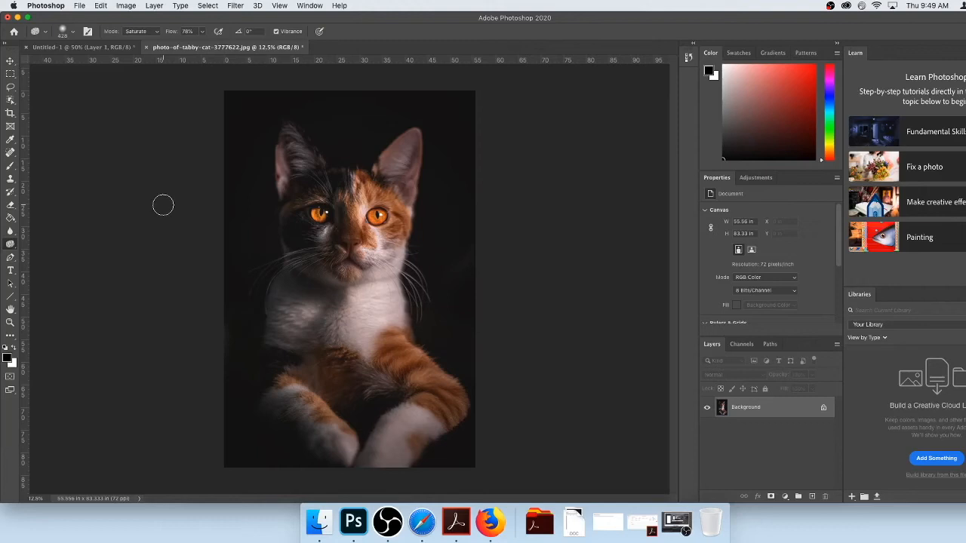
left_click(377, 216)
Step: Revert the cat photo to its last saved state
left_click(78, 6)
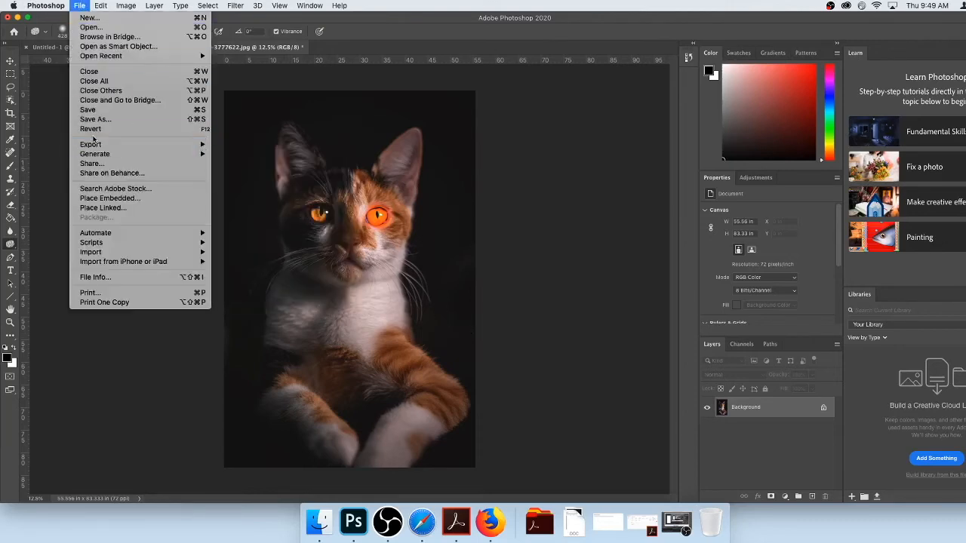
left_click(131, 130)
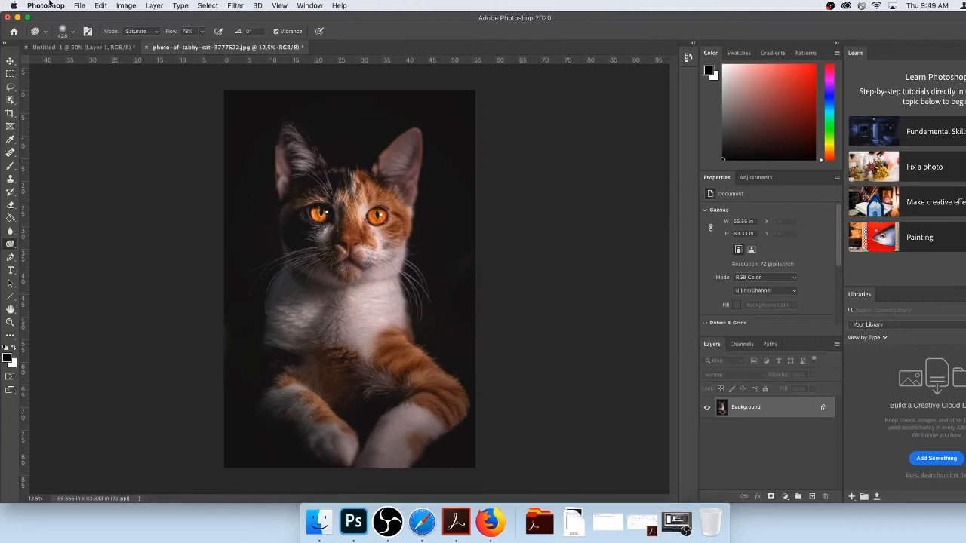
Step: Desaturate the ears, body, paws and background around the cat's face with a 1400 px Sponge brush at 100% flow
left_click(202, 32)
left_click_drag(202, 44, 191, 45)
left_click(143, 31)
left_click(139, 22)
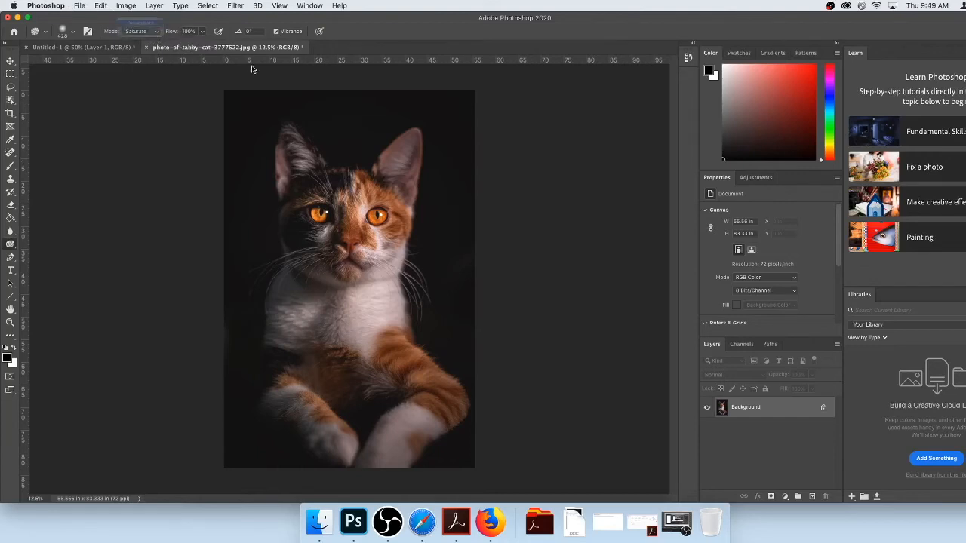
left_click(71, 31)
mouse_move(108, 63)
left_mouse_down()
mouse_move(128, 74)
mouse_move(114, 65)
left_mouse_up()
mouse_move(266, 107)
left_mouse_down()
mouse_move(308, 132)
mouse_move(245, 156)
mouse_move(303, 140)
mouse_move(277, 169)
mouse_move(343, 160)
mouse_move(340, 149)
mouse_move(374, 142)
mouse_move(416, 165)
mouse_move(345, 159)
mouse_move(372, 151)
mouse_move(358, 162)
mouse_move(436, 170)
mouse_move(427, 181)
mouse_move(435, 212)
mouse_move(406, 298)
mouse_move(251, 293)
mouse_move(455, 297)
mouse_move(315, 277)
mouse_move(392, 279)
mouse_move(302, 275)
mouse_move(418, 292)
mouse_move(257, 384)
mouse_move(255, 403)
mouse_move(446, 364)
mouse_move(438, 372)
mouse_move(381, 343)
mouse_move(465, 413)
mouse_move(374, 330)
mouse_move(488, 418)
mouse_move(403, 369)
mouse_move(379, 348)
mouse_move(477, 420)
mouse_move(378, 339)
mouse_move(473, 417)
mouse_move(352, 336)
mouse_move(483, 444)
mouse_move(377, 455)
mouse_move(416, 442)
mouse_move(406, 415)
mouse_move(277, 419)
mouse_move(304, 361)
mouse_move(346, 382)
mouse_move(361, 363)
mouse_move(335, 379)
mouse_move(258, 374)
mouse_move(351, 458)
mouse_move(265, 380)
mouse_move(312, 381)
mouse_move(305, 359)
mouse_move(394, 389)
mouse_move(278, 357)
mouse_move(433, 382)
mouse_move(394, 428)
mouse_move(429, 423)
mouse_move(394, 443)
mouse_move(329, 396)
mouse_move(298, 371)
mouse_move(414, 366)
mouse_move(282, 354)
mouse_move(352, 338)
mouse_move(296, 303)
mouse_move(255, 252)
mouse_move(303, 274)
mouse_move(400, 276)
mouse_move(321, 277)
mouse_move(334, 276)
mouse_move(345, 367)
mouse_move(412, 394)
left_mouse_up()
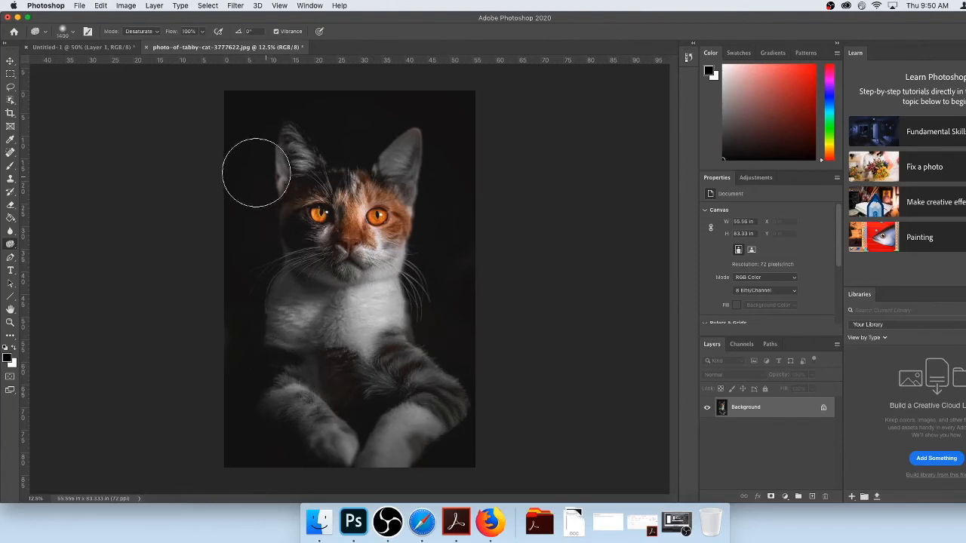
Step: Desaturate the cat's face around the eyes with a 348 px Sponge brush, keeping both eyes colored
left_click(75, 34)
left_click_drag(74, 62, 90, 63)
left_click(102, 65)
left_click(110, 64)
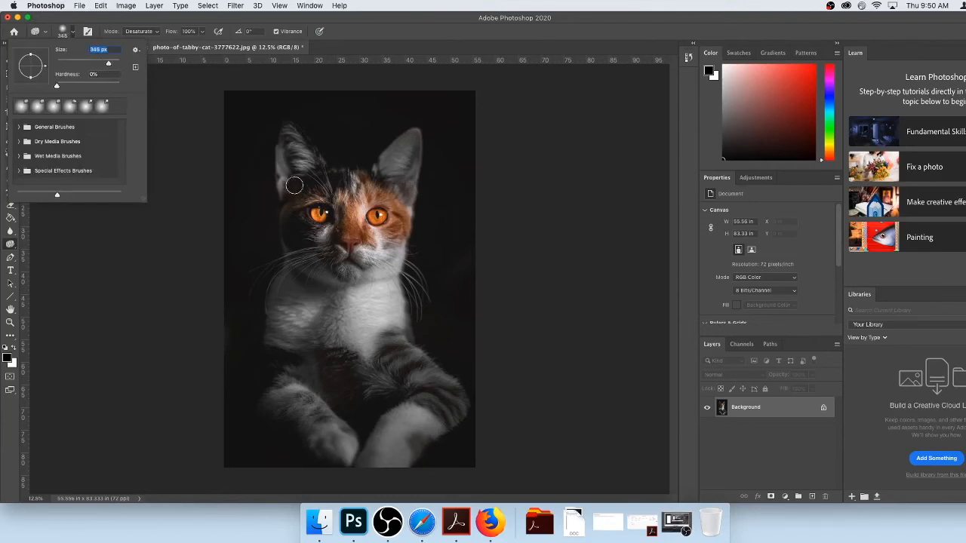
mouse_move(294, 187)
left_mouse_down()
mouse_move(318, 179)
mouse_move(294, 197)
mouse_move(329, 193)
mouse_move(292, 199)
mouse_move(339, 195)
mouse_move(294, 192)
mouse_move(336, 190)
mouse_move(290, 204)
mouse_move(305, 195)
mouse_move(284, 219)
mouse_move(299, 201)
mouse_move(333, 191)
mouse_move(351, 200)
mouse_move(325, 238)
mouse_move(289, 227)
mouse_move(278, 192)
mouse_move(277, 200)
mouse_move(380, 179)
mouse_move(366, 173)
mouse_move(386, 183)
mouse_move(356, 177)
mouse_move(401, 178)
mouse_move(355, 170)
mouse_move(379, 182)
mouse_move(363, 190)
mouse_move(404, 201)
mouse_move(371, 191)
mouse_move(408, 210)
mouse_move(366, 187)
mouse_move(412, 220)
mouse_move(394, 201)
mouse_move(408, 231)
mouse_move(401, 204)
mouse_move(391, 242)
mouse_move(396, 205)
mouse_move(396, 238)
mouse_move(407, 242)
mouse_move(352, 240)
left_mouse_up()
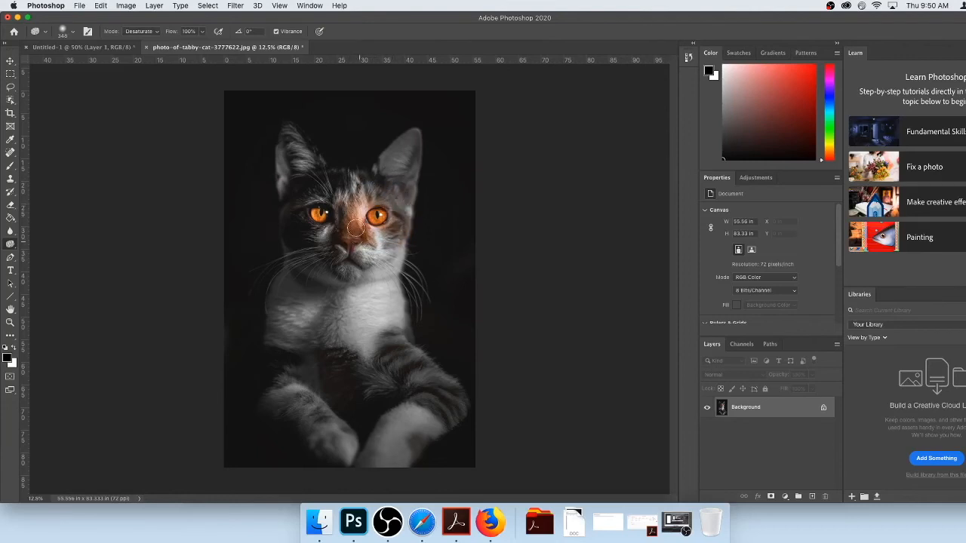
right_click(355, 201)
left_click(491, 188)
mouse_move(351, 212)
left_mouse_down()
mouse_move(348, 242)
mouse_move(357, 186)
mouse_move(366, 246)
mouse_move(353, 224)
mouse_move(374, 237)
mouse_move(361, 199)
mouse_move(402, 206)
mouse_move(406, 221)
mouse_move(380, 236)
mouse_move(357, 277)
mouse_move(353, 219)
mouse_move(394, 262)
left_mouse_up()
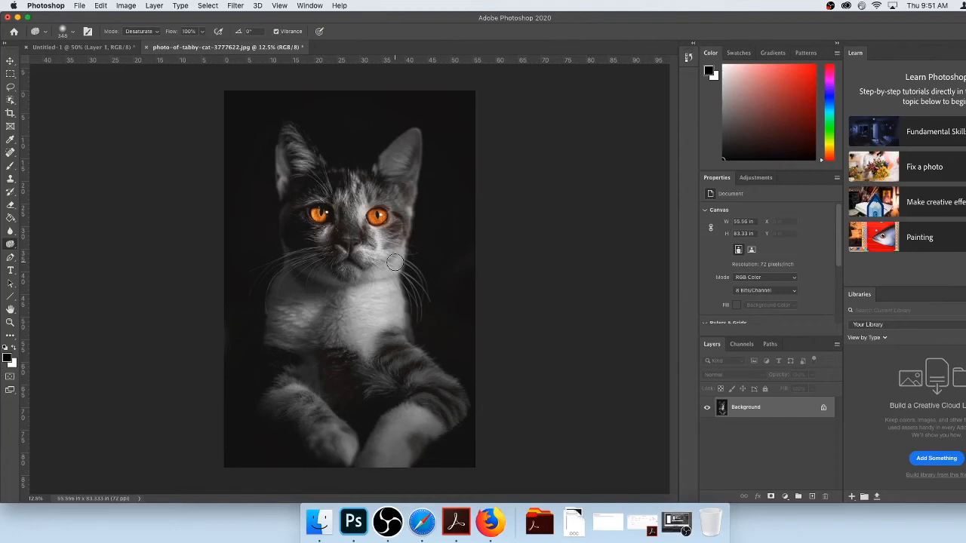
Step: Revert the cat photo to its last saved version
left_click(78, 5)
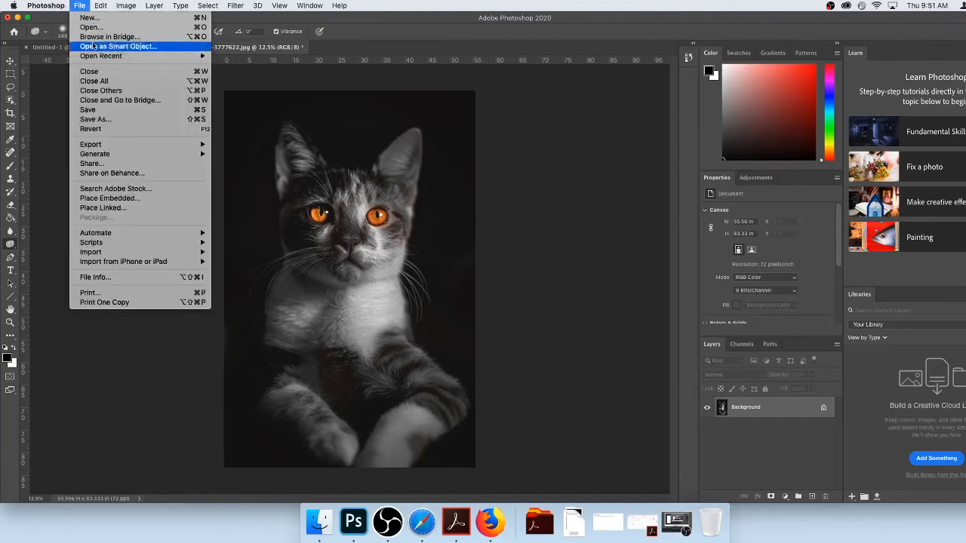
left_click(105, 129)
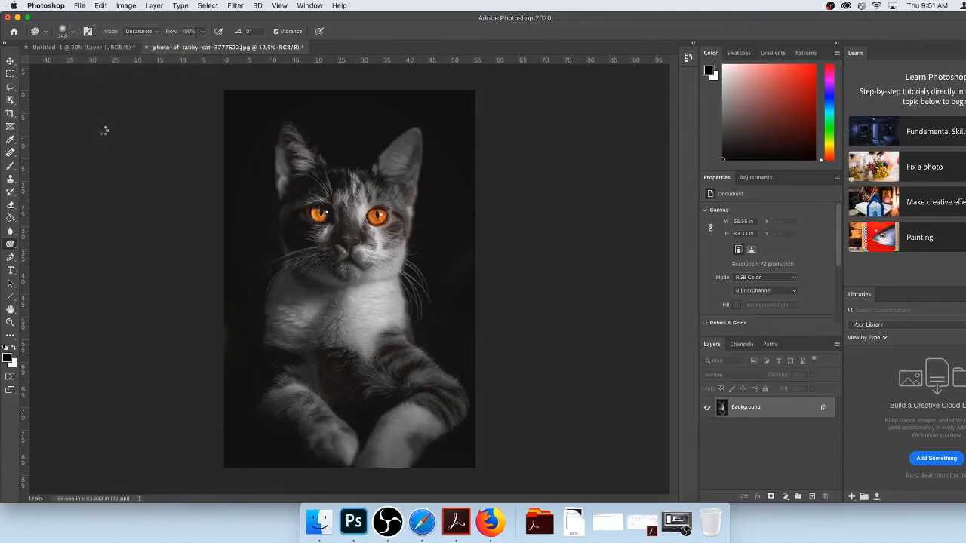
Step: Set up the Clone Stamp tool with a 43 px brush for the whiskers beside the cat's cheek
key("super+space")
left_click_drag(382, 227, 420, 289)
left_click_drag(386, 197, 399, 261)
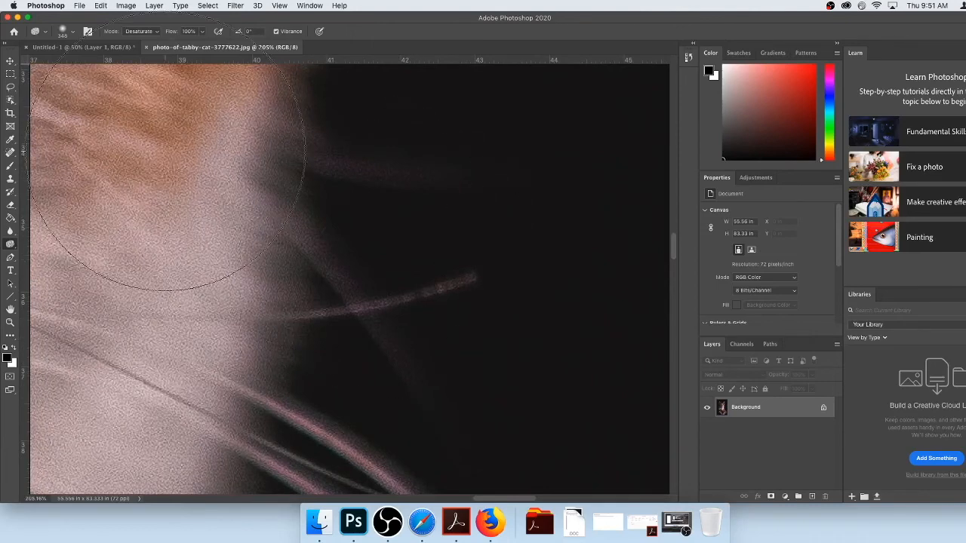
left_click(11, 182)
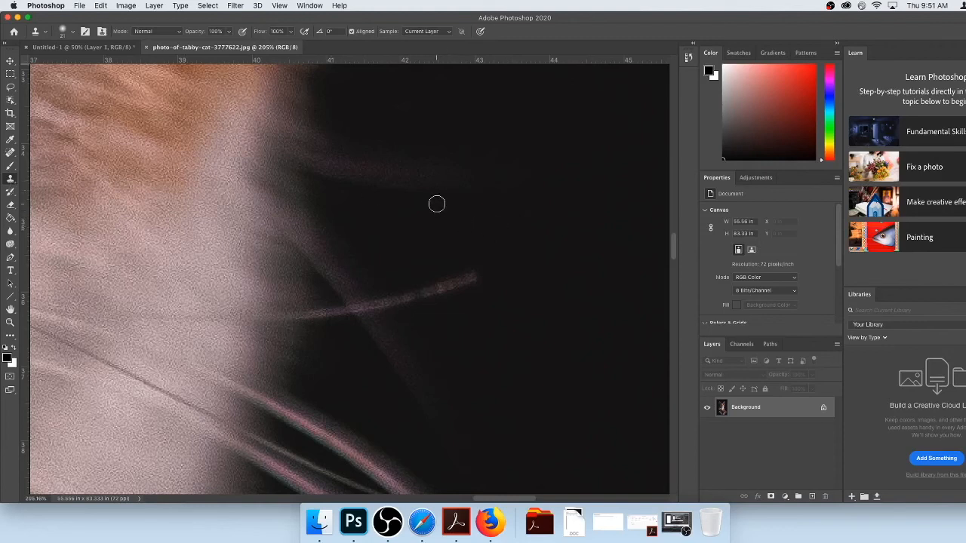
left_click(73, 32)
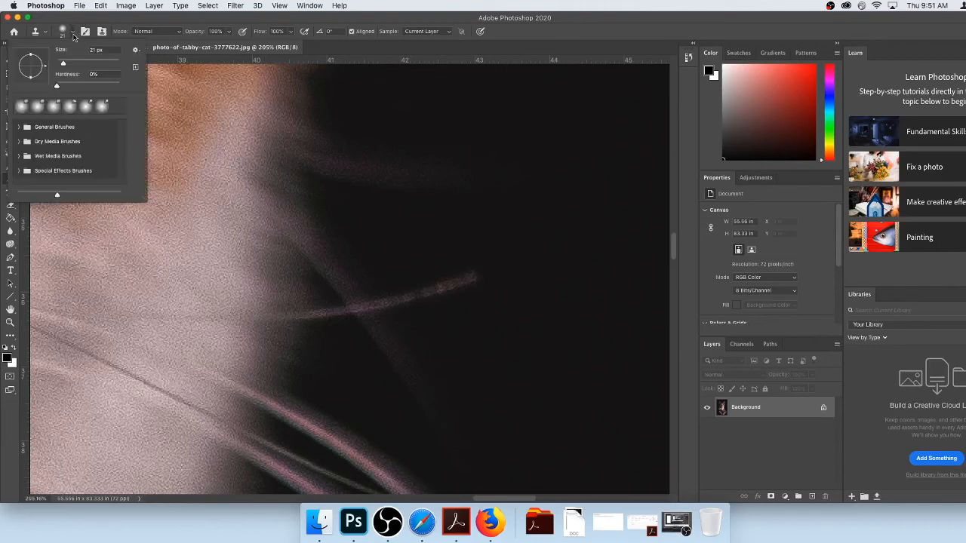
left_click_drag(74, 62, 70, 67)
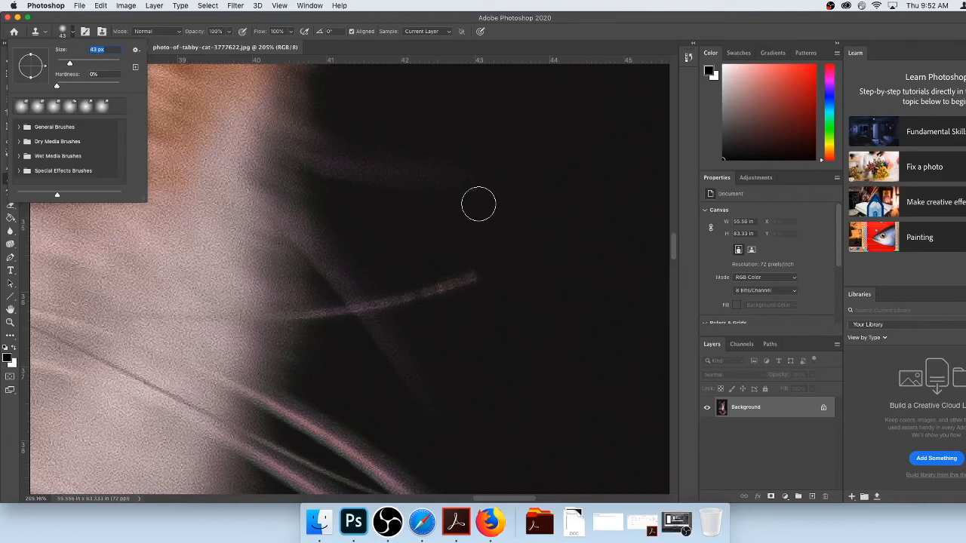
Step: Try to paint on the dark background with the Clone Stamp without defining a source point
left_click(515, 298)
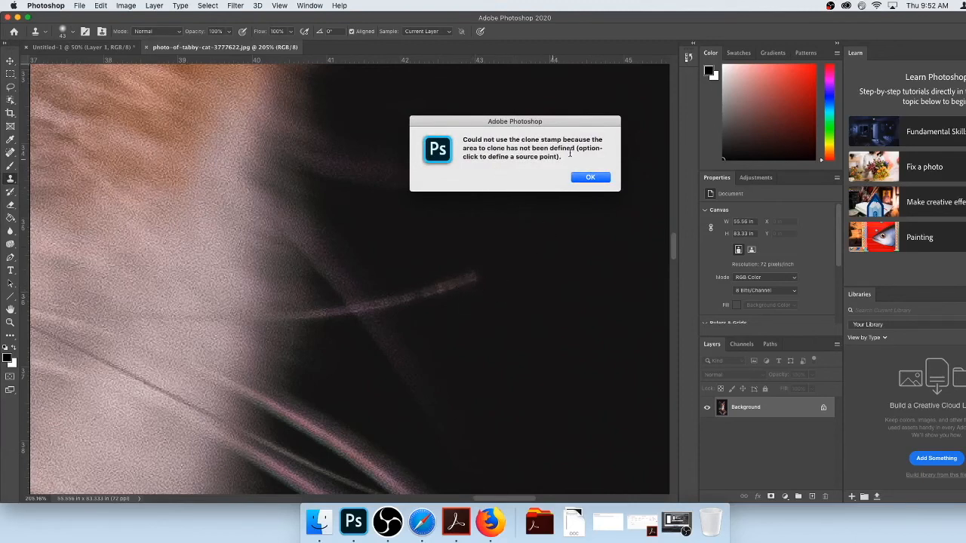
left_click_drag(577, 148, 580, 155)
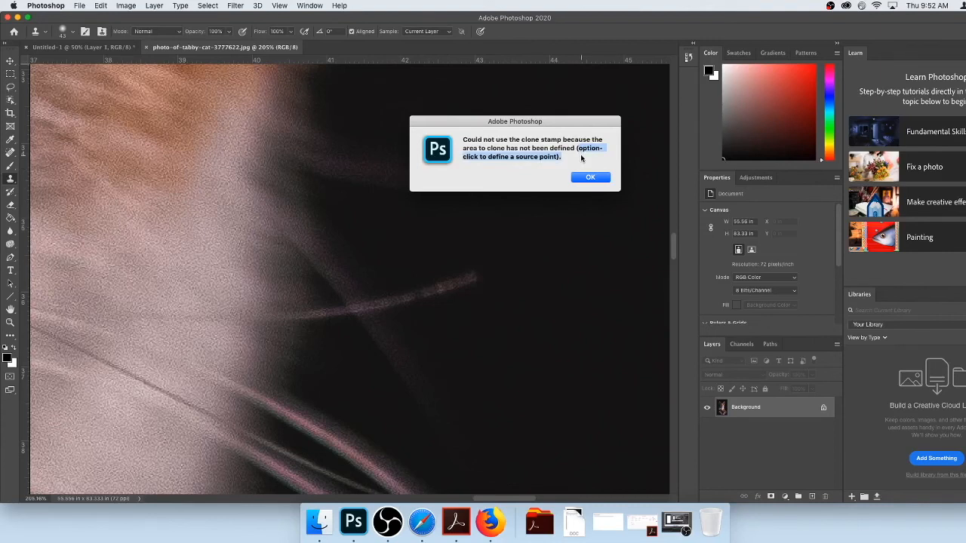
left_click(590, 179)
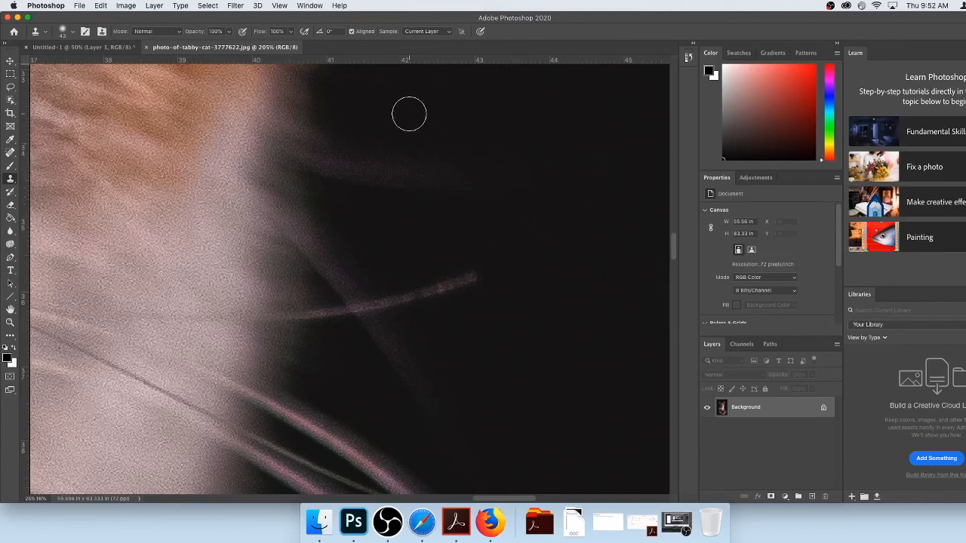
Step: Sample the dark background and clone it over the uppermost faint whisker beside the cat's cheek
key("alt")
mouse_move(407, 162)
left_mouse_down()
mouse_move(409, 175)
mouse_move(425, 161)
mouse_move(453, 183)
mouse_move(453, 158)
left_mouse_up()
left_click(74, 34)
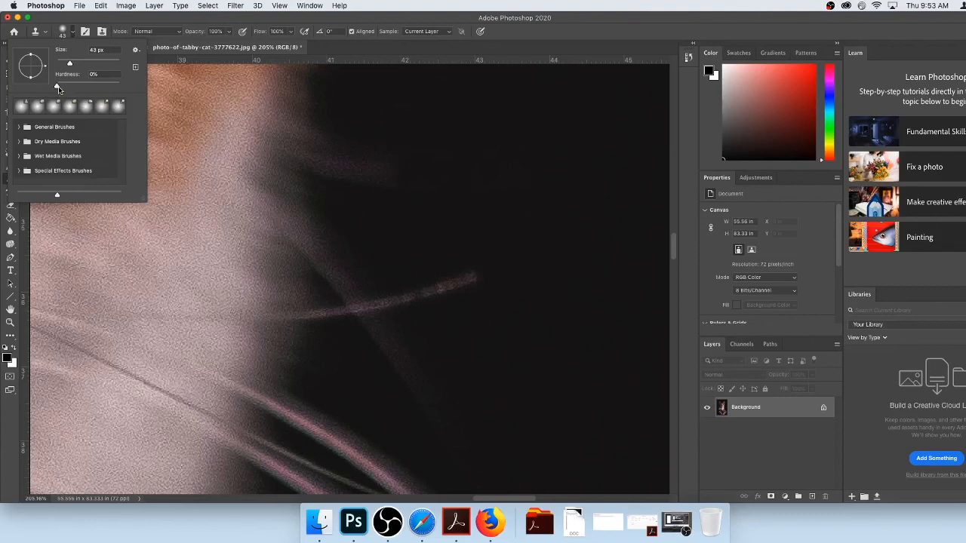
left_click(377, 113)
left_click_drag(442, 158, 453, 207)
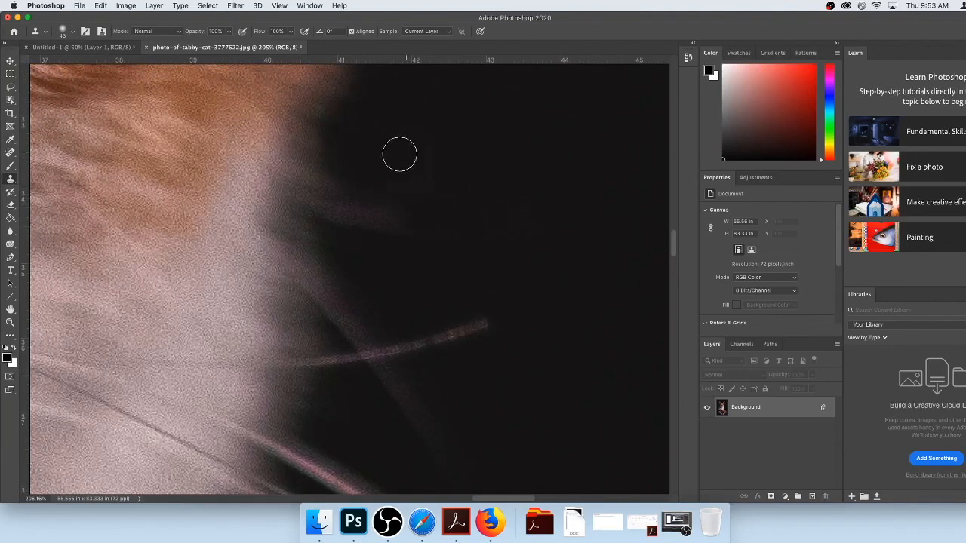
left_click(406, 145, "alt")
left_click_drag(391, 199, 375, 202)
left_click(398, 214)
left_click(494, 211, "alt")
left_click_drag(424, 230, 391, 220)
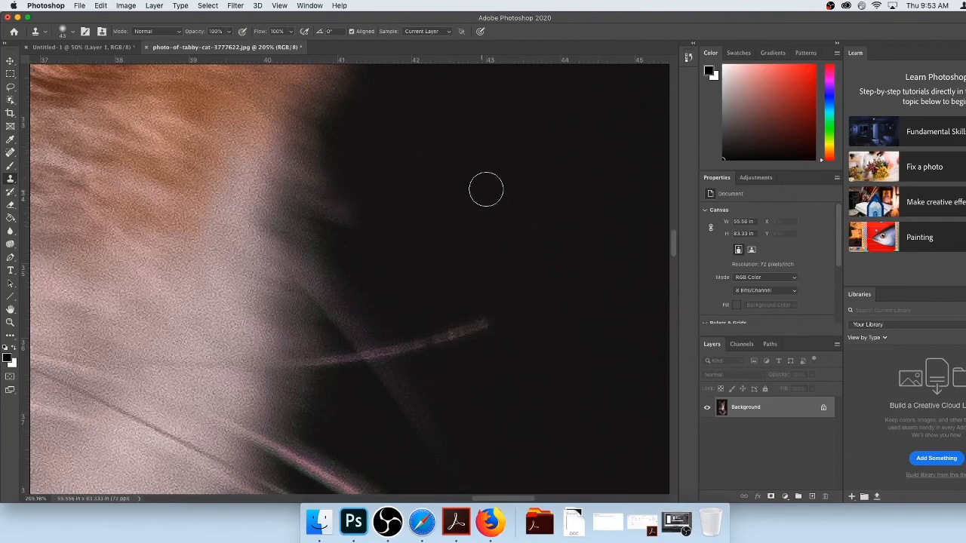
Step: Turn off the display of Extras to hide the pixel grid
mouse_move(361, 185)
left_mouse_down()
mouse_move(404, 214)
mouse_move(406, 206)
mouse_move(368, 200)
left_mouse_up()
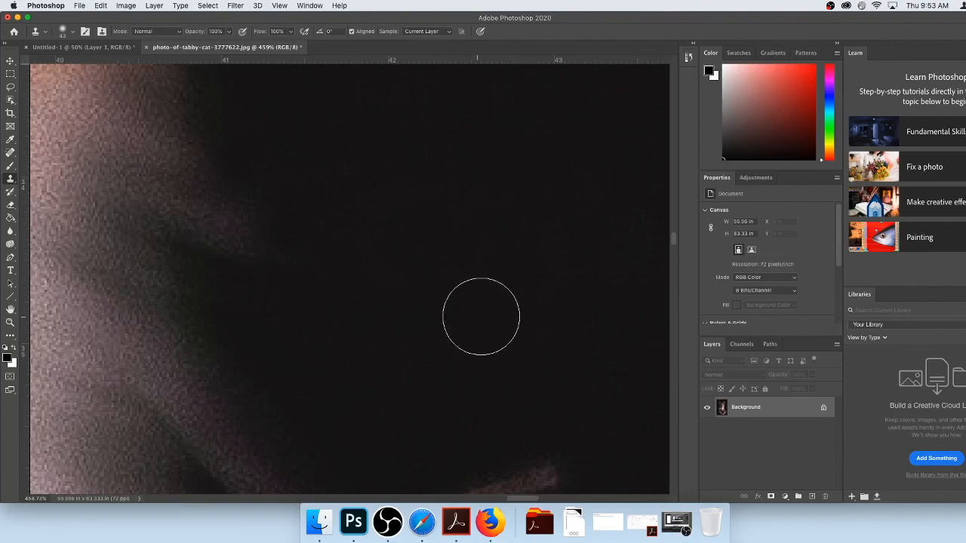
mouse_move(357, 222)
left_mouse_down()
mouse_move(382, 259)
mouse_move(406, 266)
left_mouse_up()
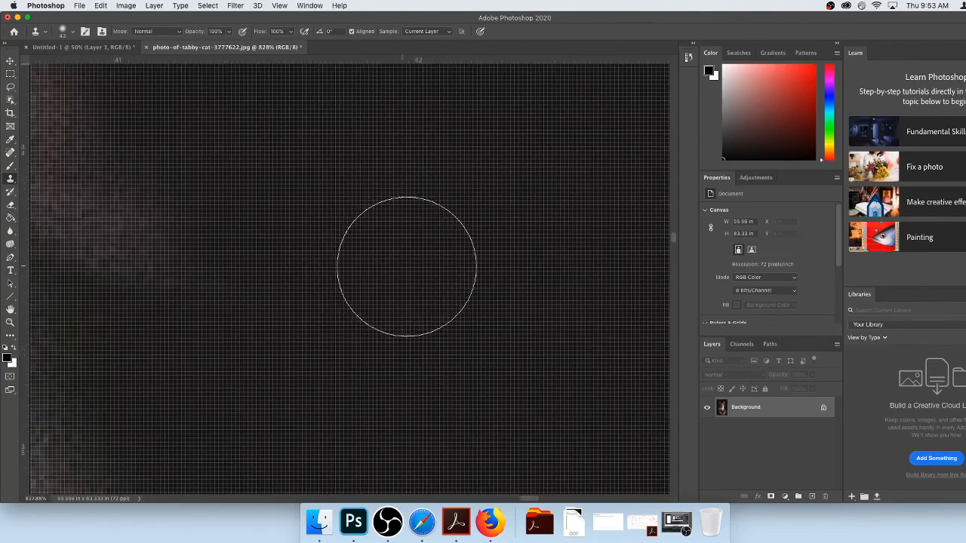
left_click(278, 5)
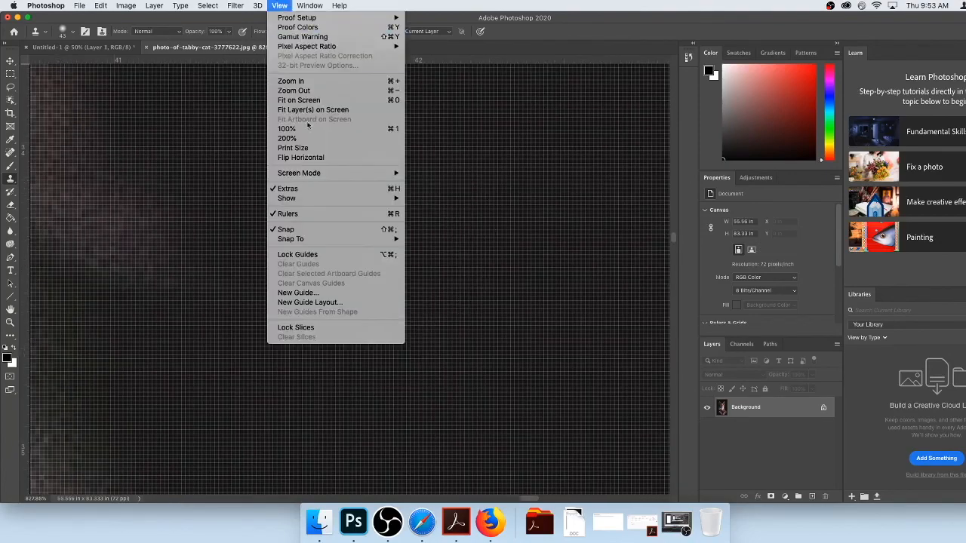
left_click(304, 189)
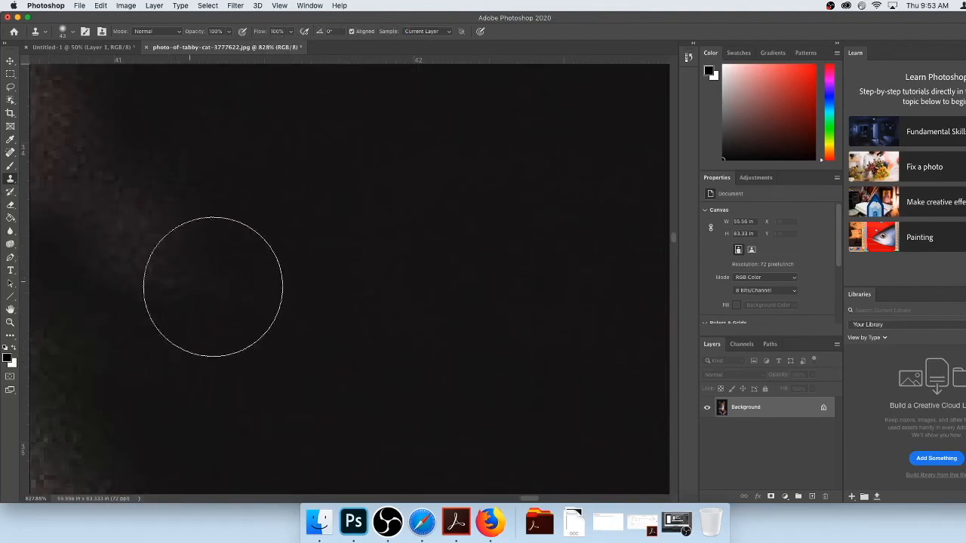
Step: Clone the tip of the nearly horizontal whisker outward over the dark background to lengthen it
key("super+minus")
key("super+minus")
key("super+minus")
key("super+minus")
key("super+minus")
key("super+minus")
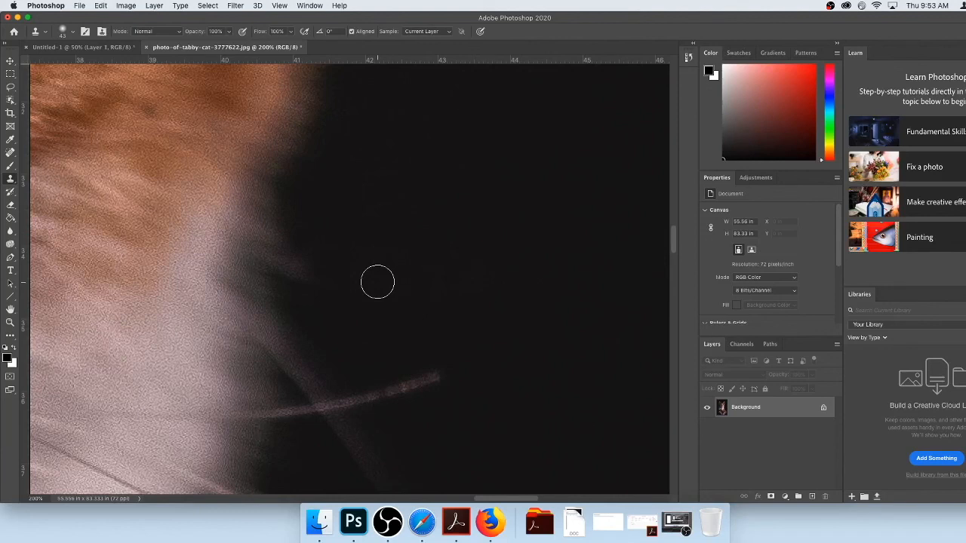
mouse_move(399, 377)
left_mouse_down()
mouse_move(375, 387)
mouse_move(381, 395)
mouse_move(445, 378)
left_mouse_up()
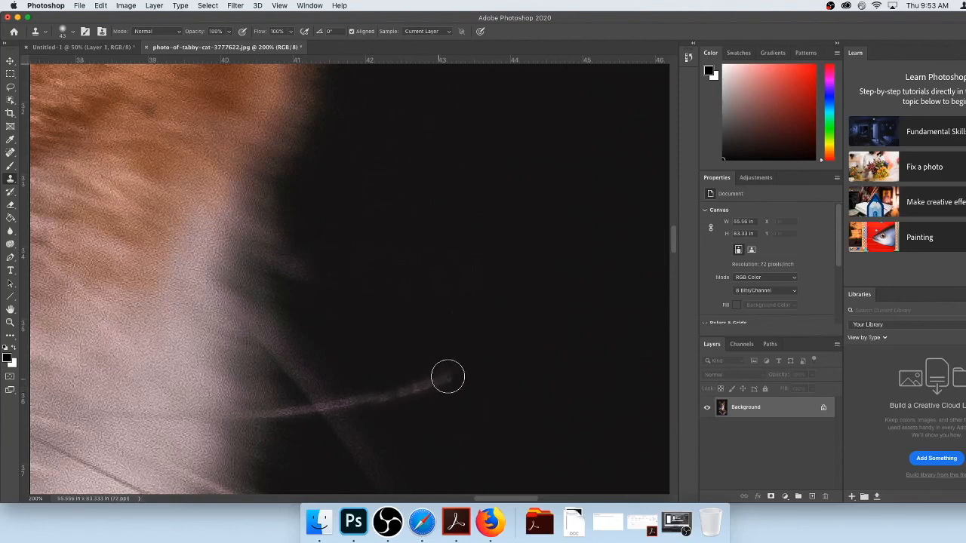
left_click(456, 378)
left_click(458, 377)
left_click(475, 377)
left_click(492, 375)
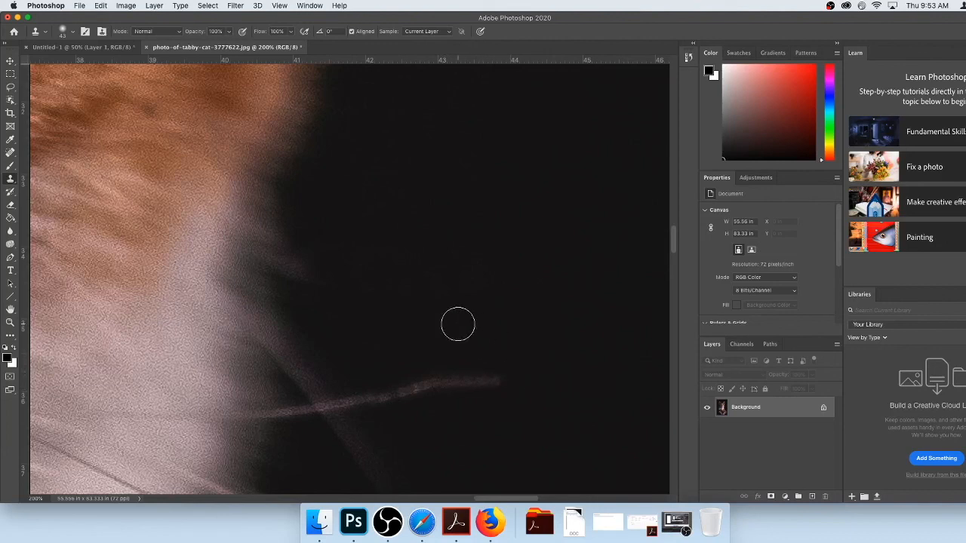
Step: Resample the dark background and clone it over the lengthened tip and outer part of the nearly horizontal whisker
left_click(455, 382)
left_click(526, 328, "alt")
mouse_move(489, 381)
left_mouse_down()
mouse_move(464, 378)
mouse_move(495, 386)
left_mouse_up()
left_click(391, 358, "alt")
left_click(417, 384)
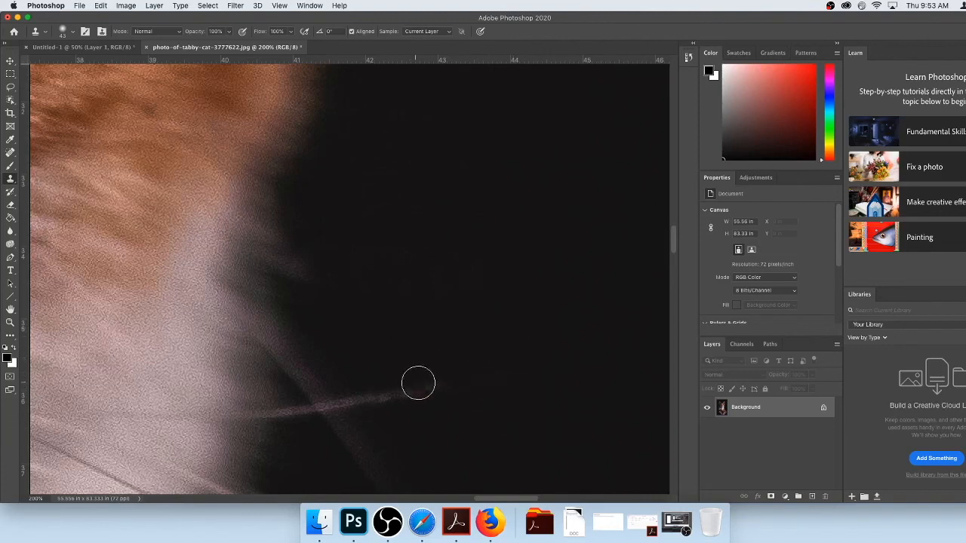
left_click(426, 332, "alt")
left_click(434, 347, "alt")
mouse_move(395, 386)
left_mouse_down()
mouse_move(366, 397)
mouse_move(401, 398)
mouse_move(328, 400)
left_mouse_up()
Step: Clone dark background over the diagonal whisker, its crossing point and its faint lower remnants beside the cat's cheek
left_click(458, 401, "alt")
left_click(388, 330, "alt")
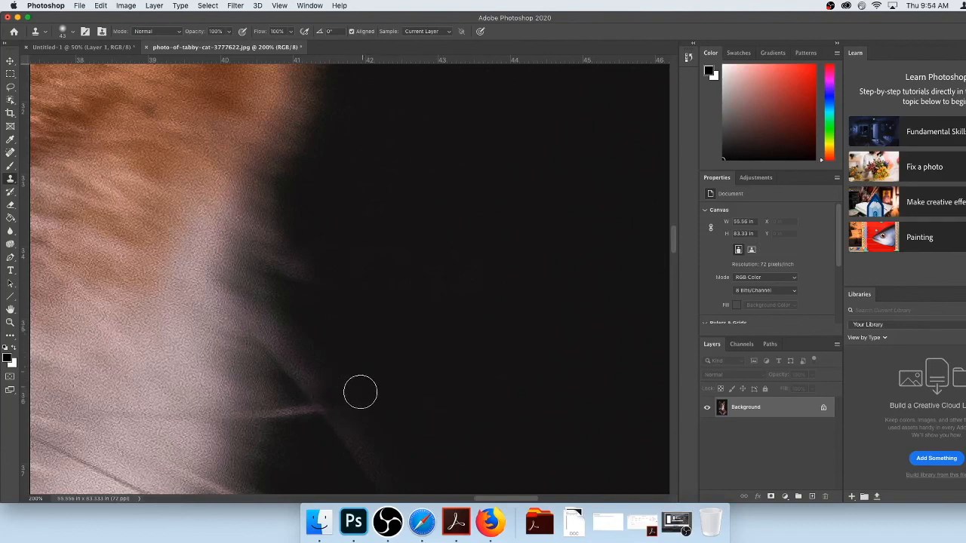
left_click(411, 330, "alt")
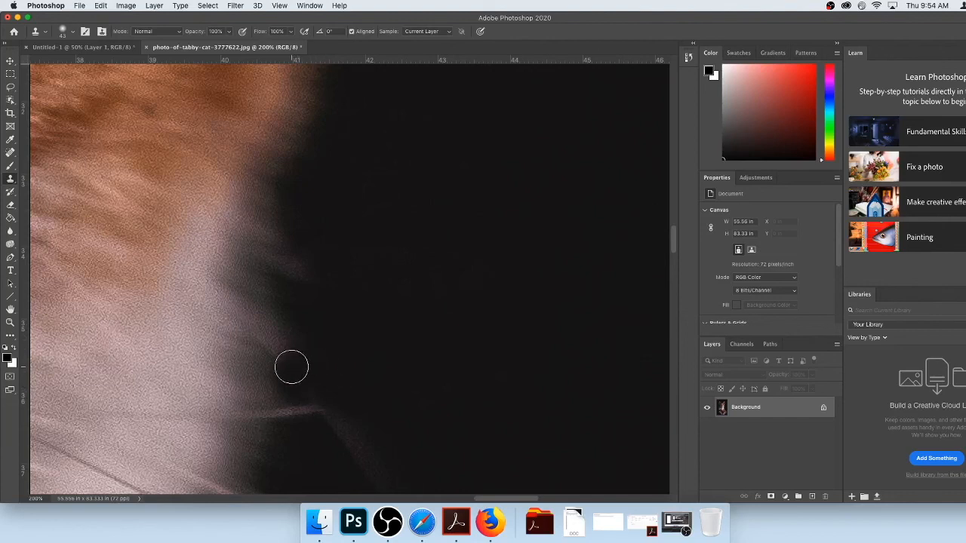
mouse_move(309, 406)
left_mouse_down()
mouse_move(300, 412)
mouse_move(335, 413)
left_mouse_up()
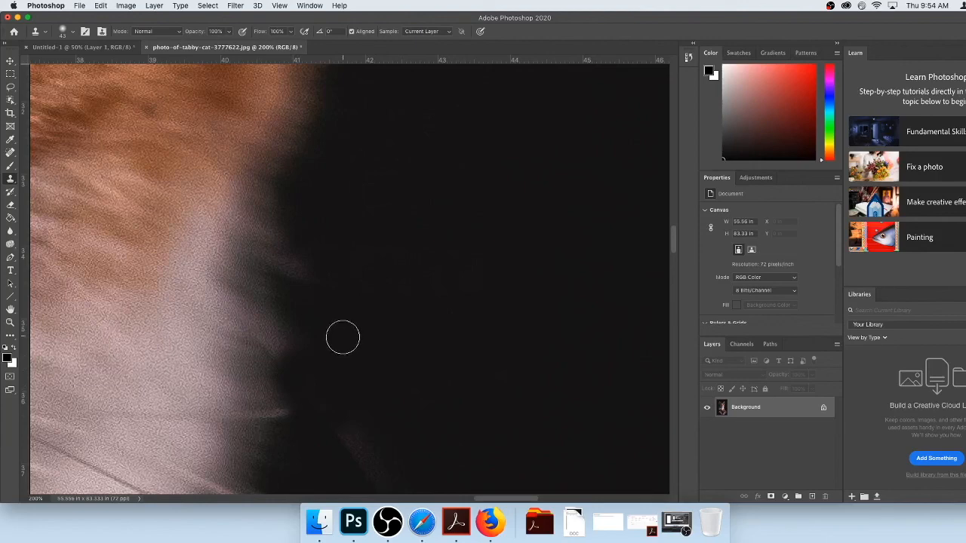
mouse_move(379, 395)
left_mouse_down()
mouse_move(388, 249)
mouse_move(351, 289)
left_mouse_up()
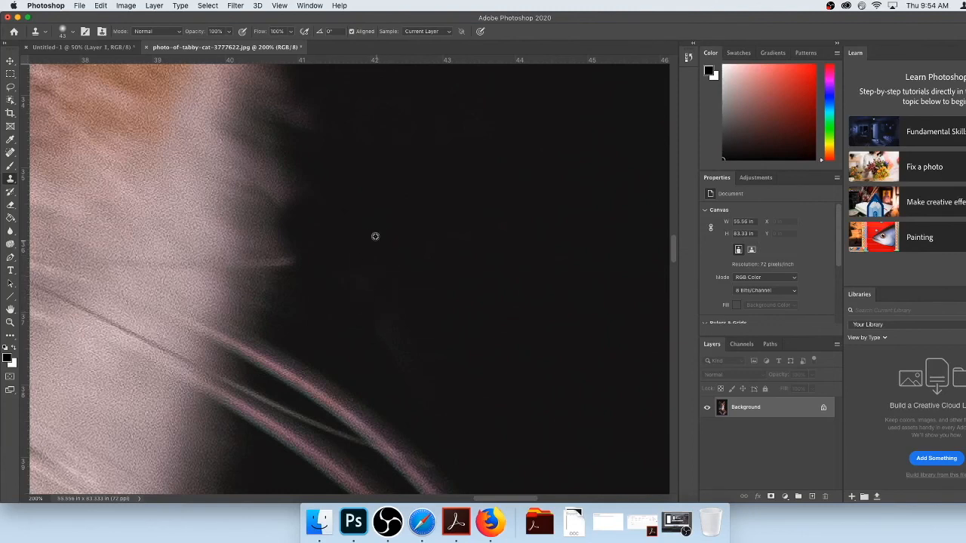
right_click(387, 322)
left_click(385, 256)
key("super+minus")
key("super+minus")
key("super+minus")
key("super+minus")
key("super+minus")
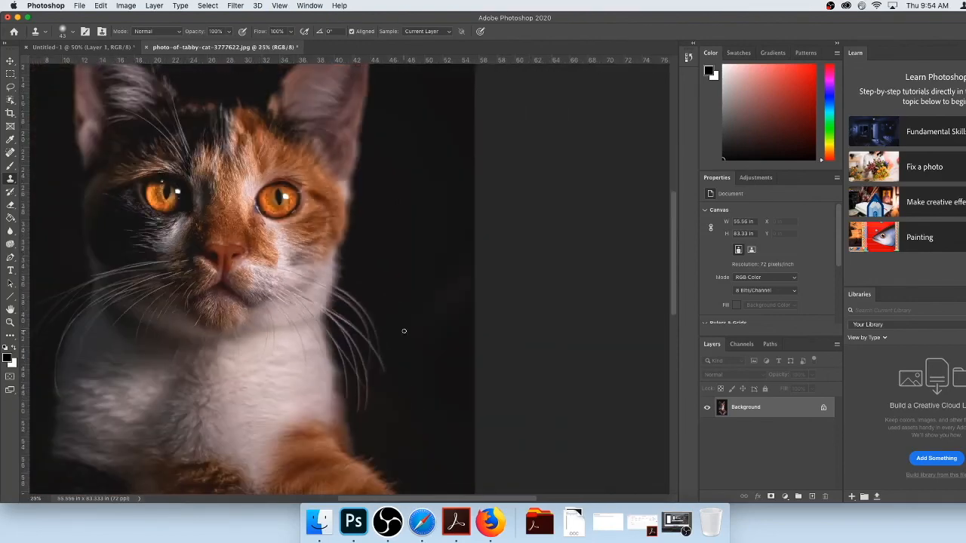